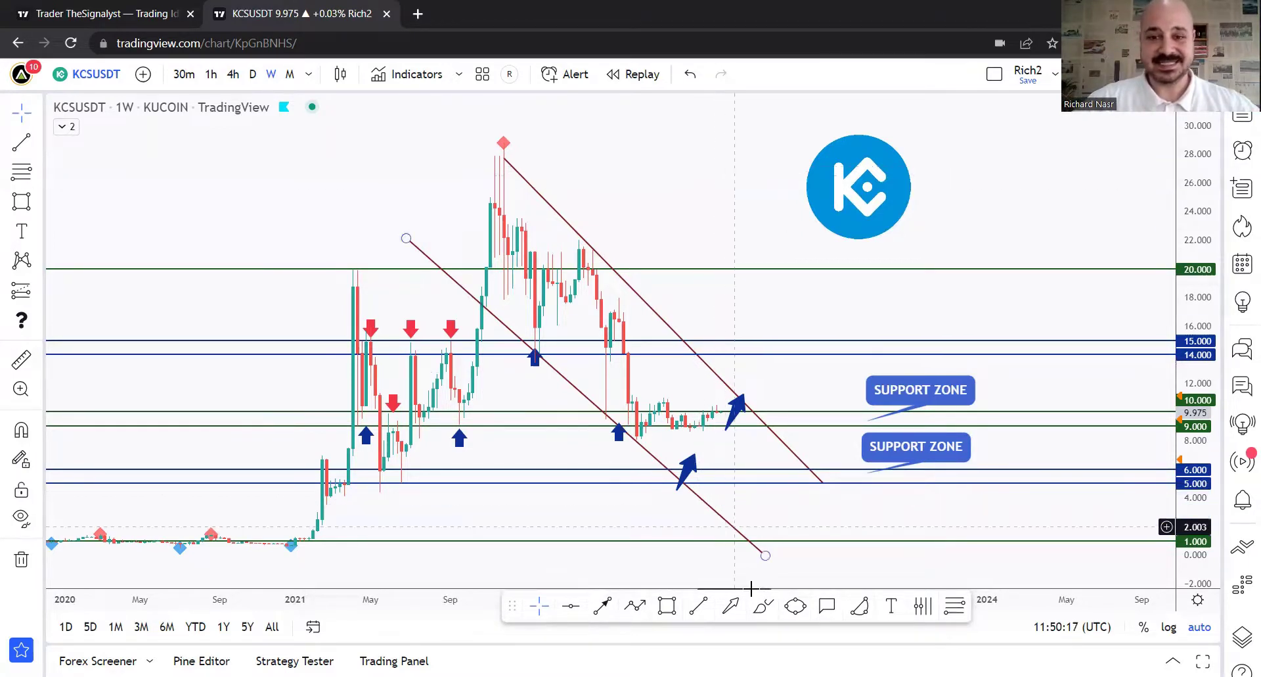
# Try Brush strokes along the recent lows and around the 9–10 range, then undo them.
pyautogui.click(764, 605)
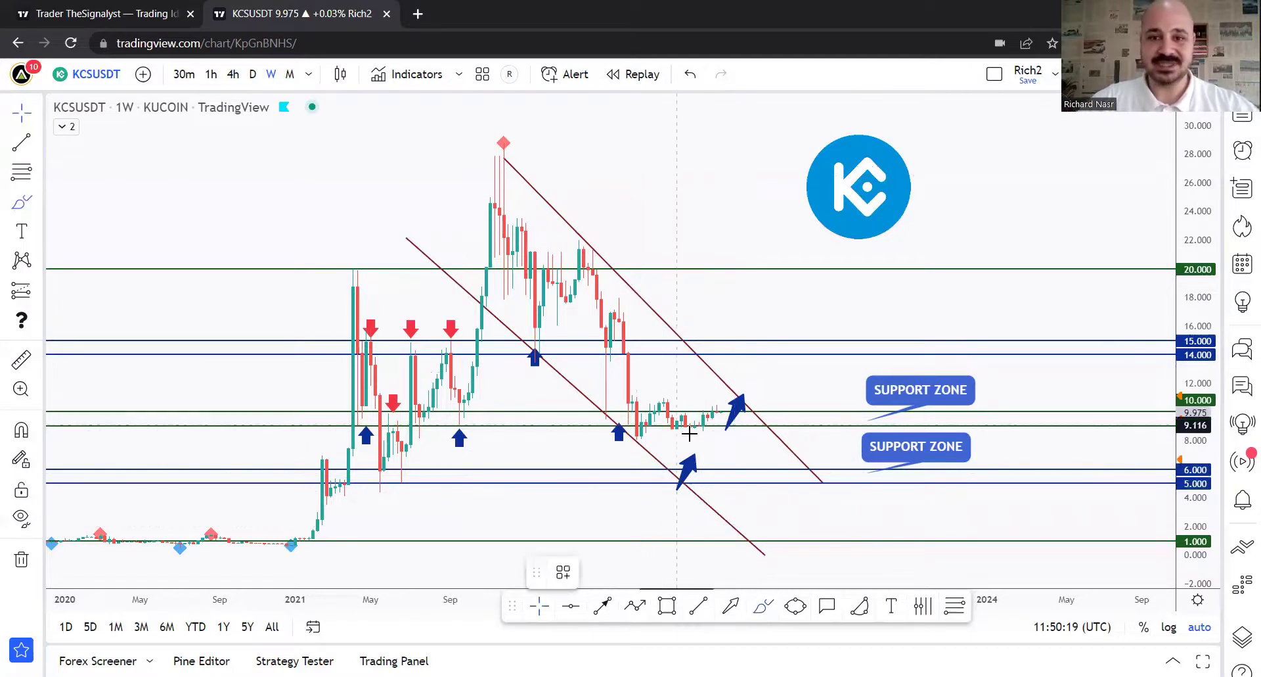
pyautogui.moveTo(625, 438); pyautogui.dragTo(647, 430)
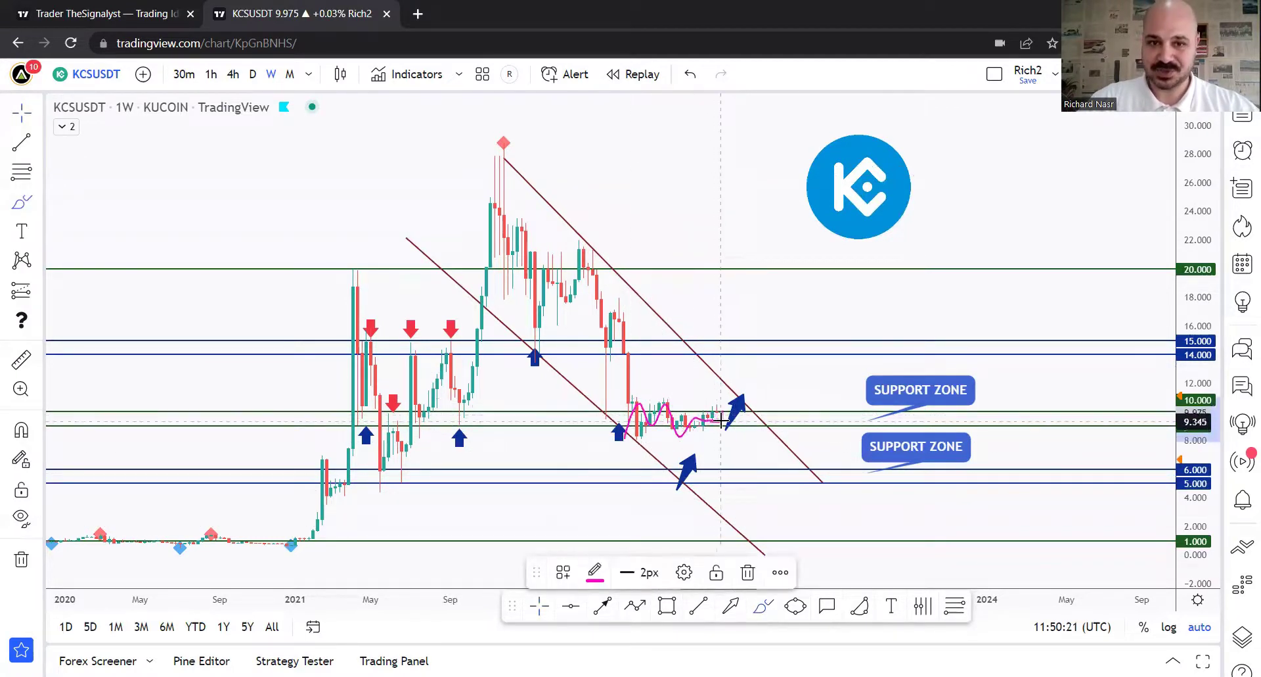
pyautogui.hotkey('ctrl', 'z')
pyautogui.moveTo(365, 406)
pyautogui.mouseDown()
pyautogui.moveTo(346, 419)
pyautogui.moveTo(361, 404)
pyautogui.moveTo(393, 405)
pyautogui.moveTo(442, 428)
pyautogui.moveTo(435, 412)
pyautogui.moveTo(447, 409)
pyautogui.mouseUp()
pyautogui.moveTo(660, 423)
pyautogui.mouseDown()
pyautogui.moveTo(636, 402)
pyautogui.moveTo(742, 402)
pyautogui.mouseUp()
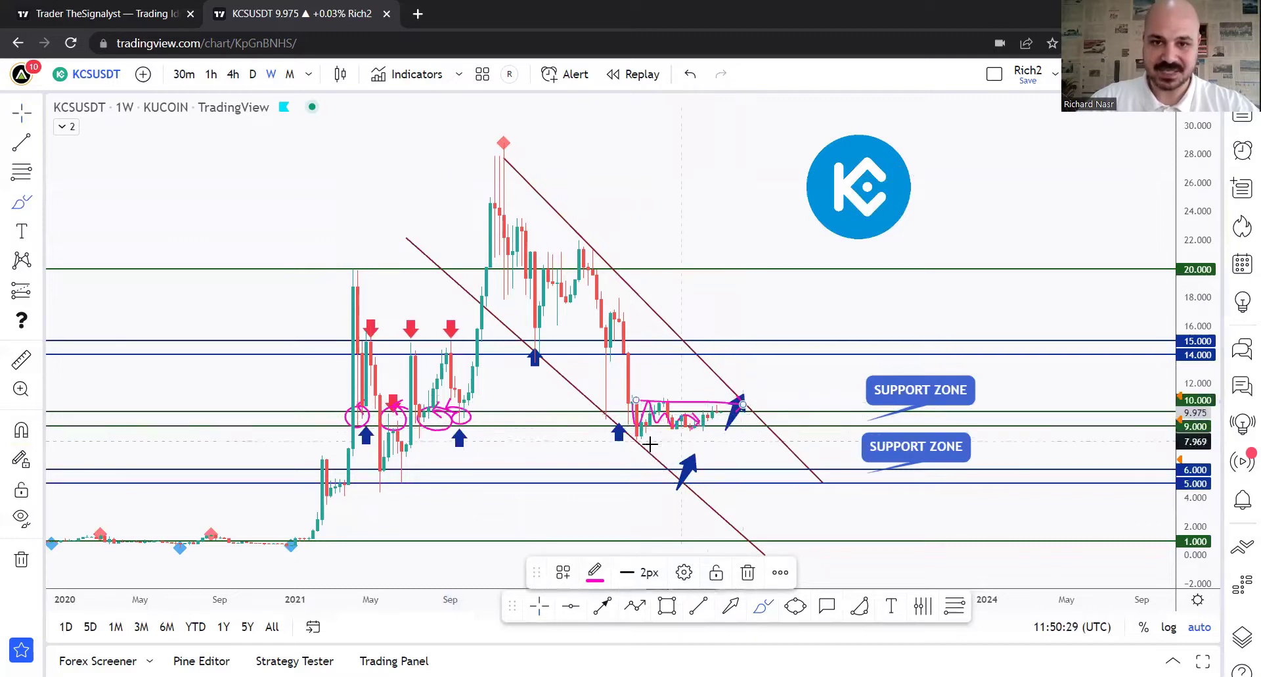
pyautogui.hotkey('ctrl', 'z')
pyautogui.hotkey('ctrl', 'z')
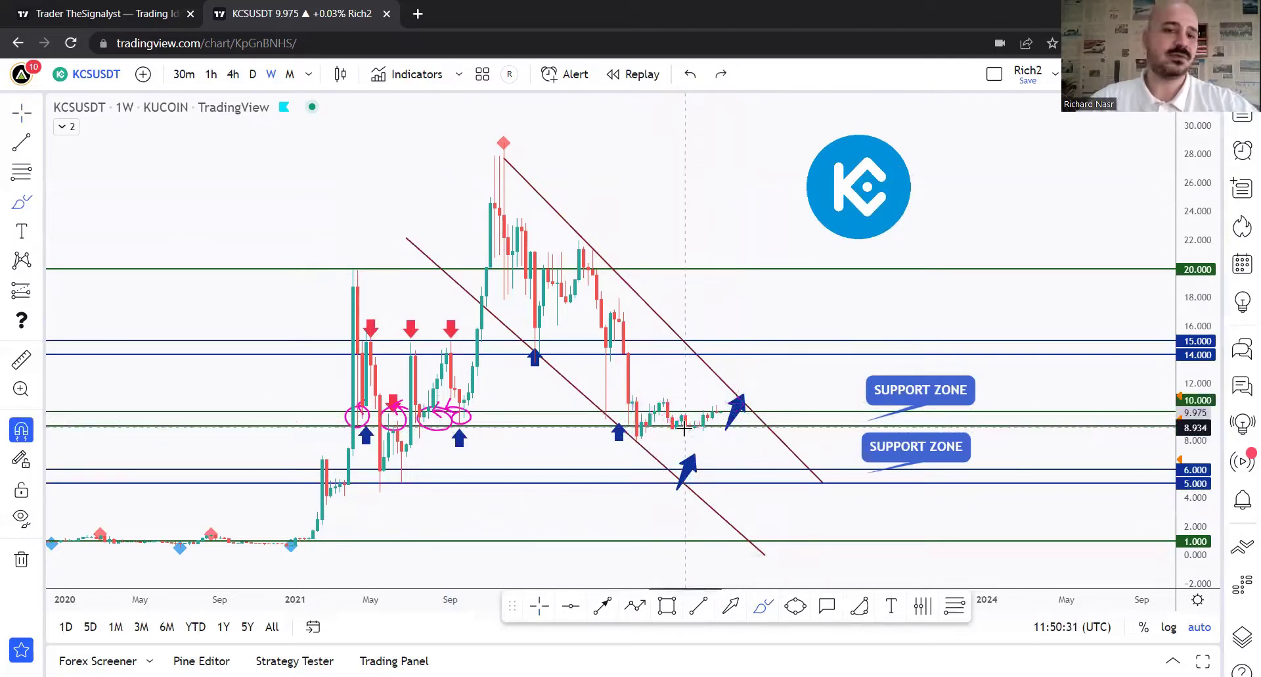
pyautogui.hotkey('ctrl', 'z')
pyautogui.hotkey('ctrl', 'z')
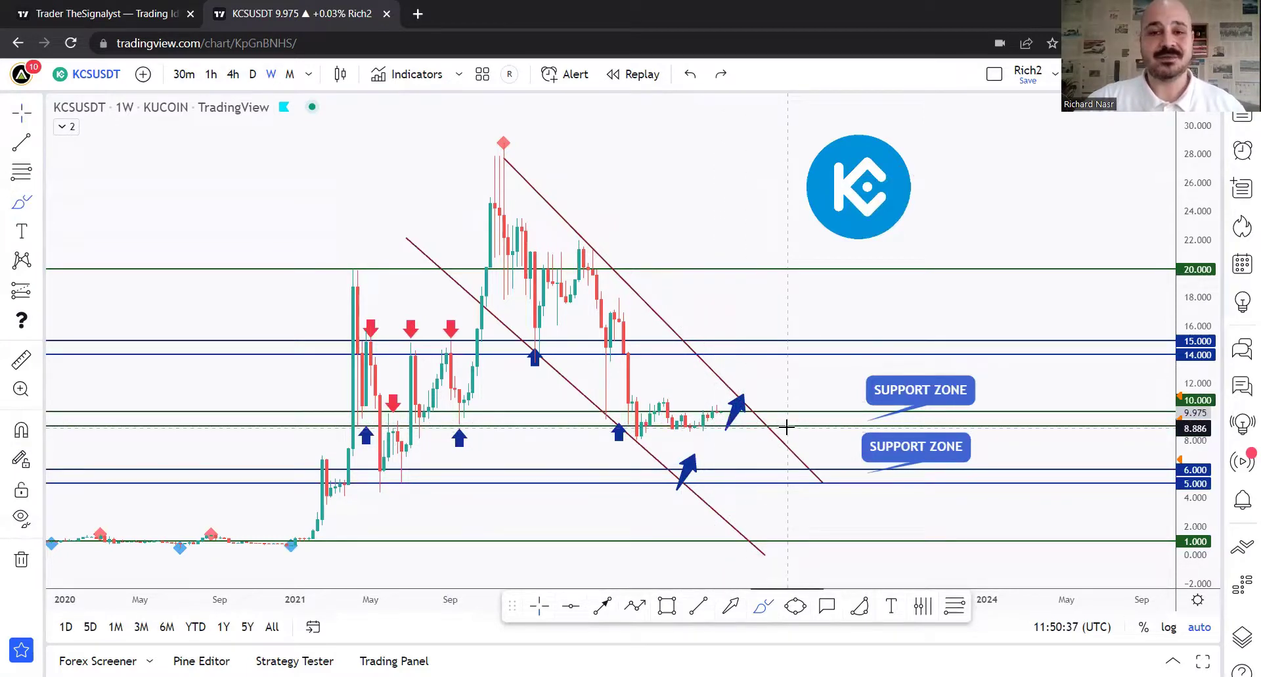
# Replace a sideways arrow with a short arrow rising to the channel line and a curve toward 15.
pyautogui.moveTo(629, 395); pyautogui.dragTo(673, 394)
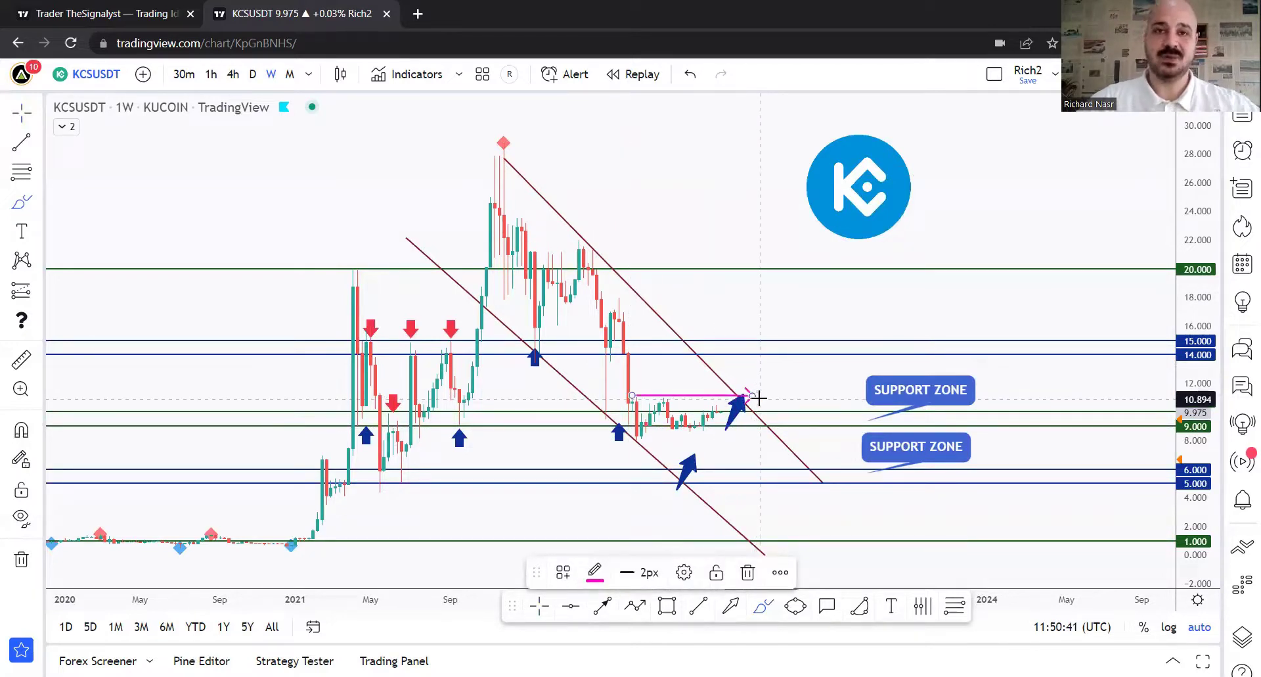
pyautogui.press('ctrl')
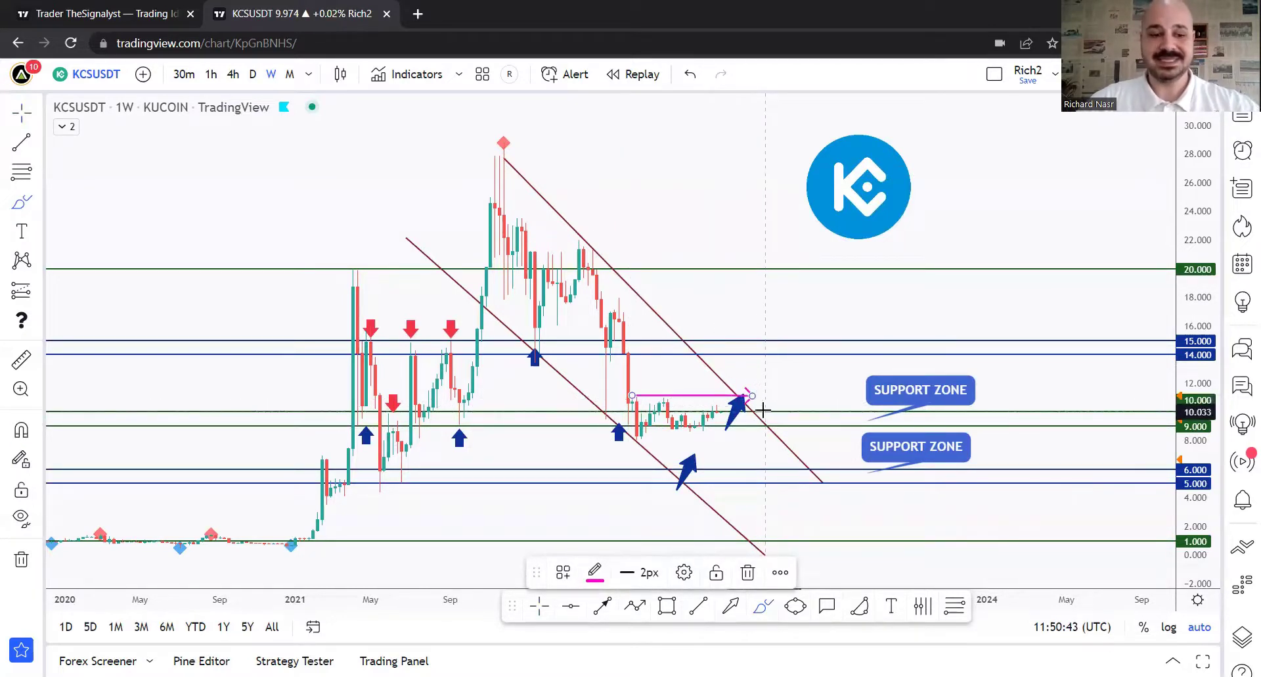
pyautogui.hotkey('ctrl', 'z')
pyautogui.moveTo(725, 412); pyautogui.dragTo(743, 381)
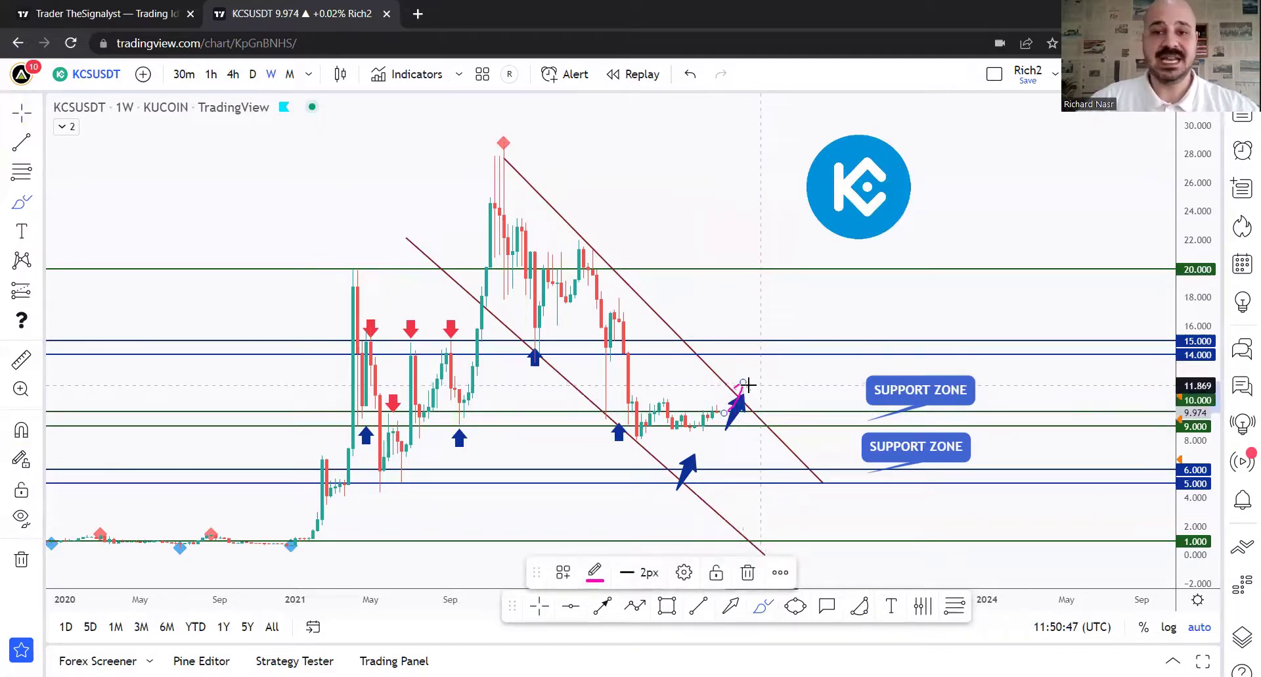
pyautogui.moveTo(741, 381)
pyautogui.mouseDown()
pyautogui.moveTo(768, 408)
pyautogui.moveTo(782, 344)
pyautogui.mouseUp()
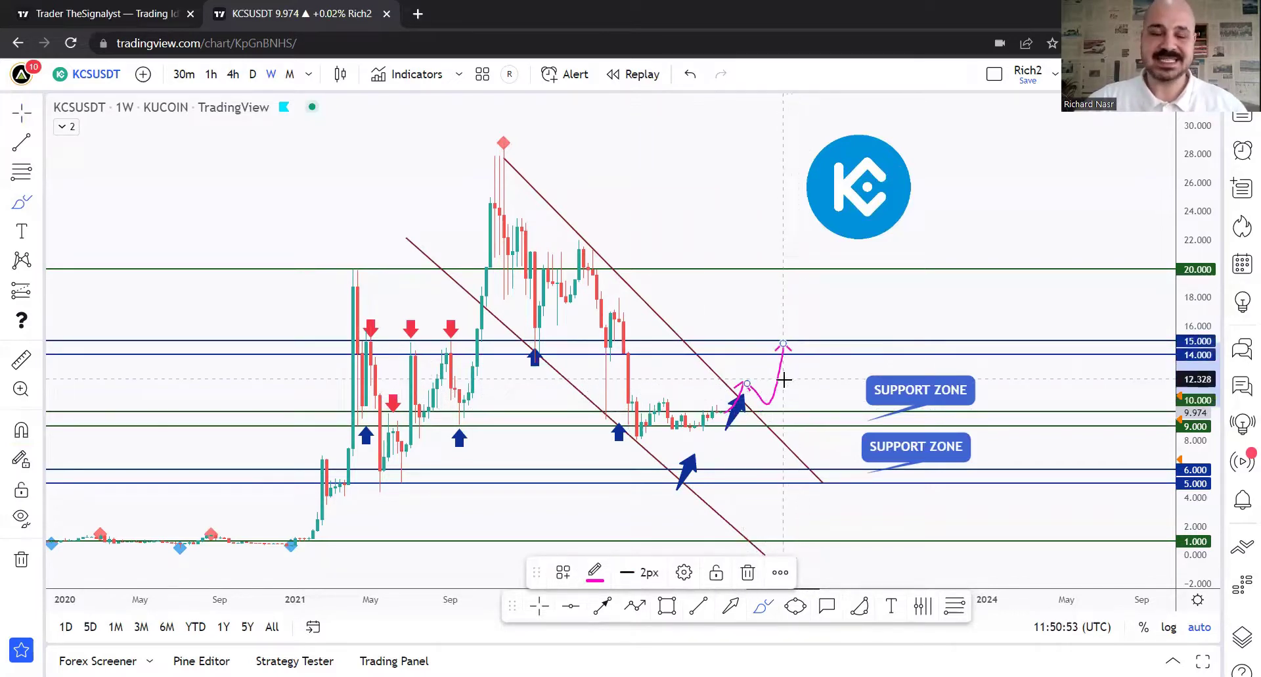
# Outline the recent 9–10 consolidation with pink strokes; remove the circles at the 14–15 tops and May 2021 lows.
pyautogui.moveTo(366, 342); pyautogui.dragTo(619, 342)
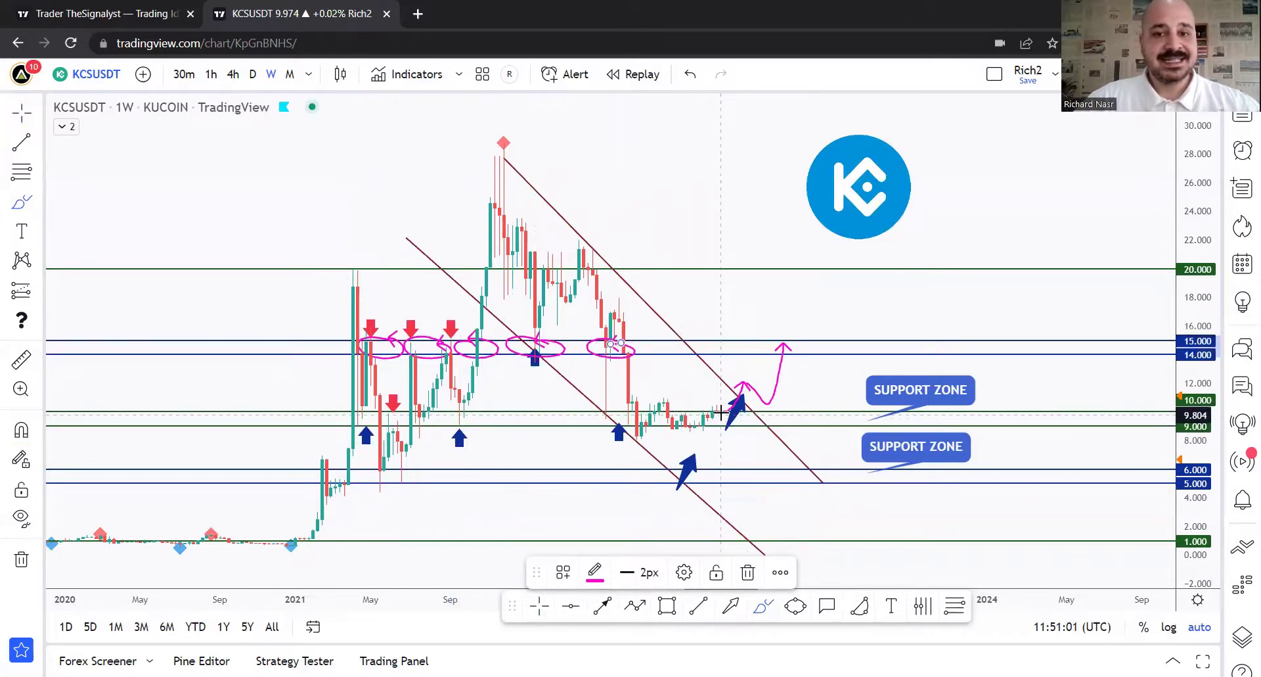
pyautogui.hotkey('ctrl', 'z')
pyautogui.hotkey('ctrl', 'z')
pyautogui.hotkey('ctrl', 'z')
pyautogui.hotkey('ctrl', 'z')
pyautogui.hotkey('ctrl', 'z')
pyautogui.moveTo(716, 410)
pyautogui.mouseDown()
pyautogui.moveTo(721, 446)
pyautogui.moveTo(711, 429)
pyautogui.mouseUp()
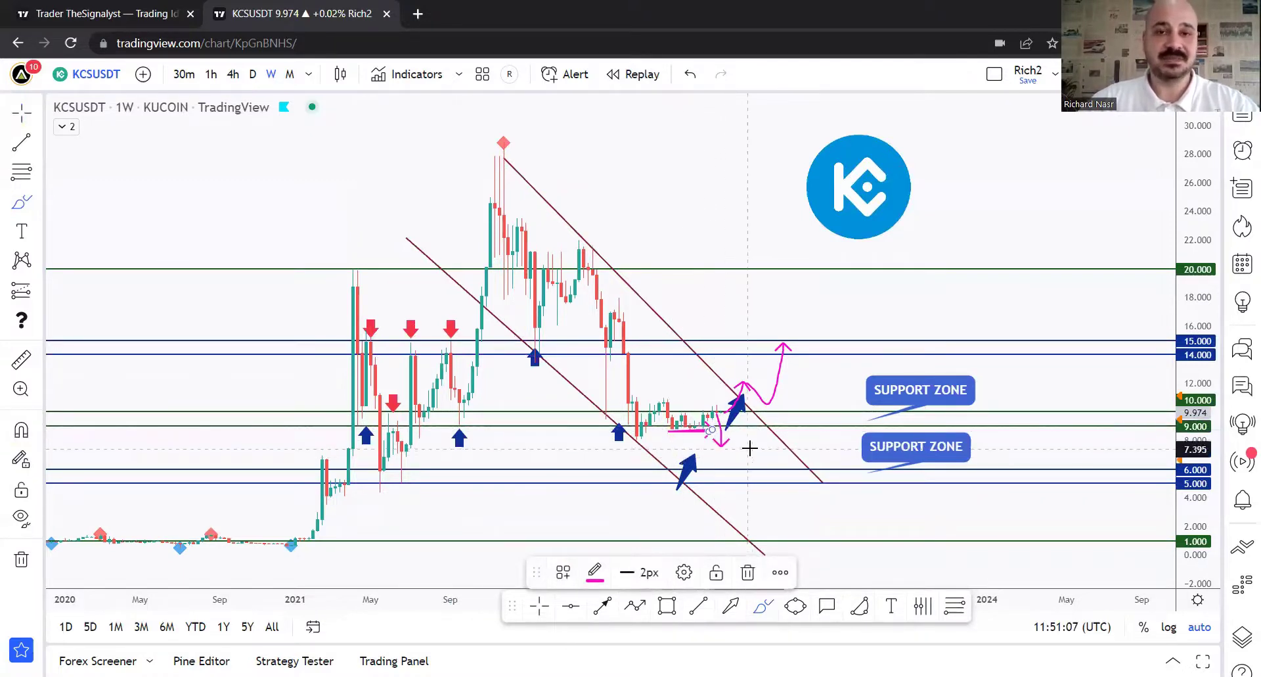
pyautogui.moveTo(645, 441); pyautogui.dragTo(746, 427)
pyautogui.moveTo(636, 399)
pyautogui.mouseDown()
pyautogui.moveTo(752, 402)
pyautogui.moveTo(723, 437)
pyautogui.moveTo(726, 481)
pyautogui.mouseUp()
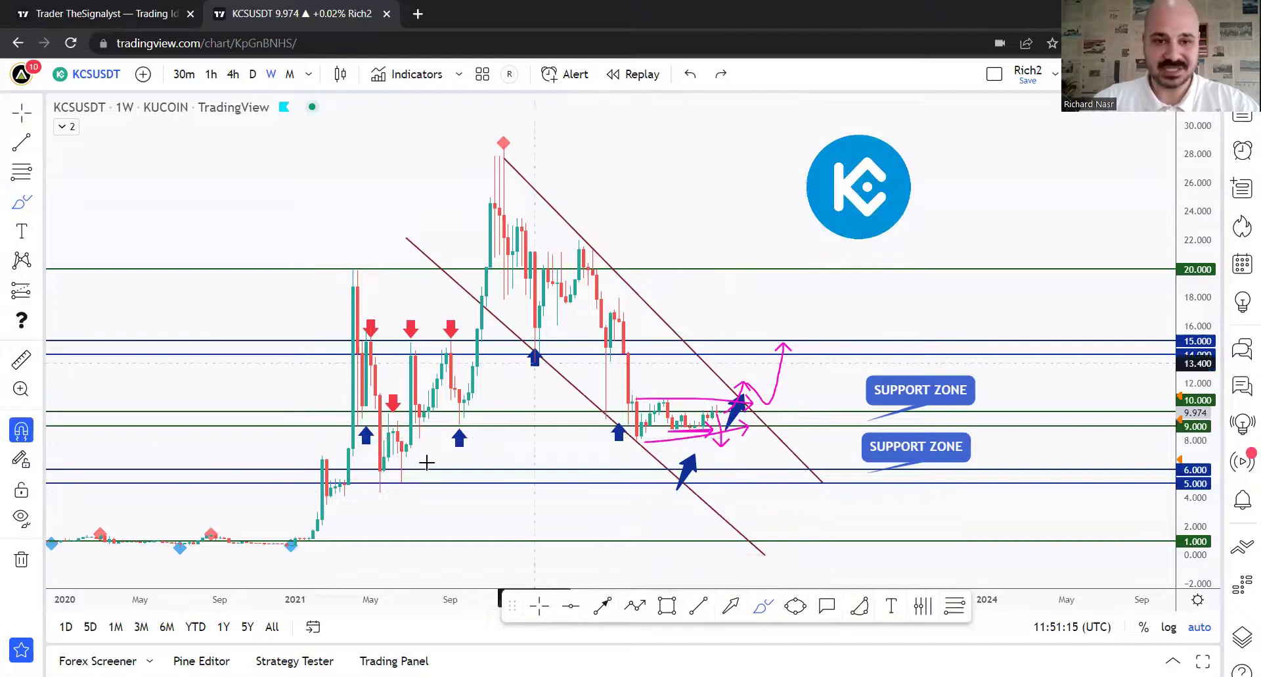
pyautogui.moveTo(408, 471); pyautogui.dragTo(389, 466)
pyautogui.hotkey('ctrl', 'z')
pyautogui.hotkey('ctrl', 'z')
pyautogui.hotkey('ctrl', 'z')
pyautogui.hotkey('ctrl', 'z')
pyautogui.hotkey('ctrl', 'z')
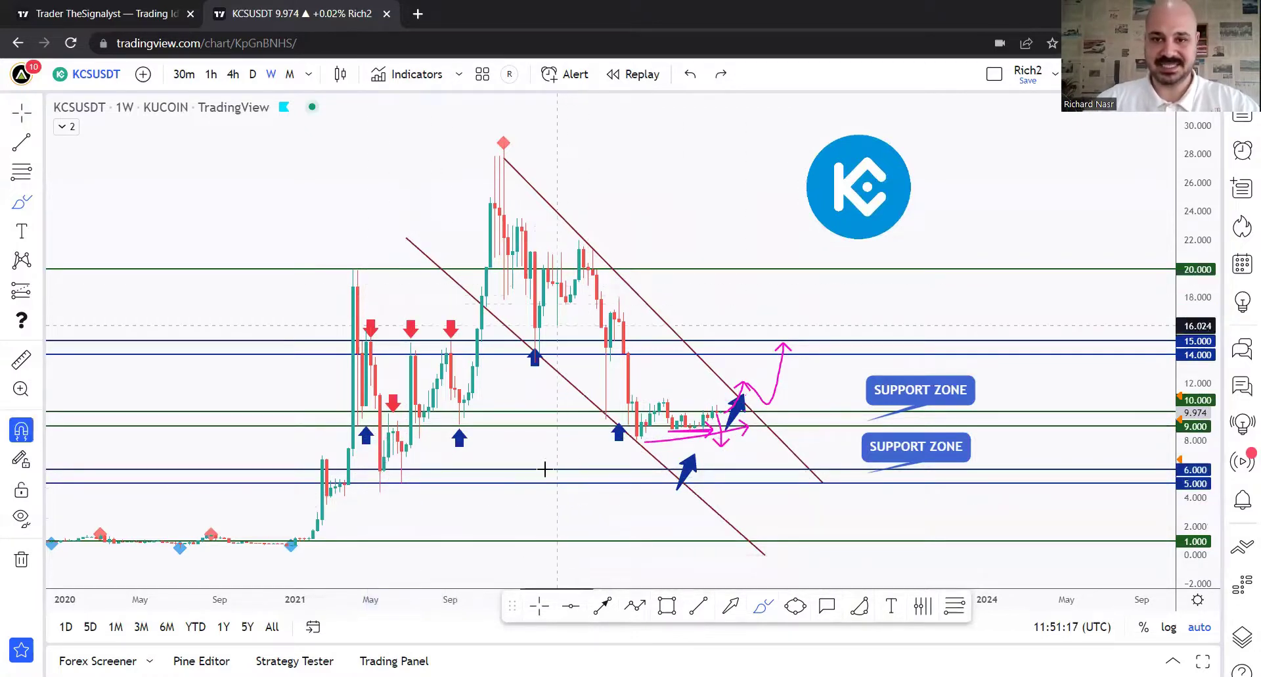
# Switch KCSUSDT to daily candles; try magenta strokes along the orange support band, then undo them.
pyautogui.click(253, 74)
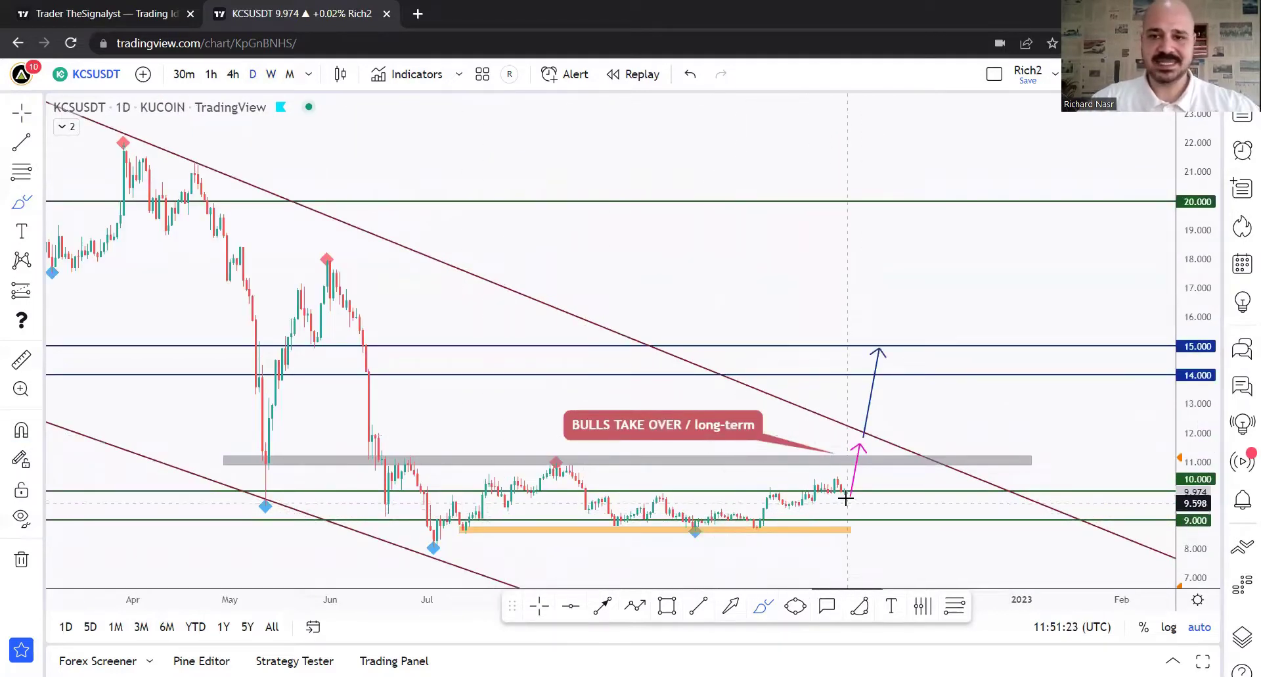
pyautogui.moveTo(849, 494)
pyautogui.mouseDown()
pyautogui.moveTo(874, 432)
pyautogui.moveTo(909, 426)
pyautogui.moveTo(934, 357)
pyautogui.mouseUp()
pyautogui.hotkey('ctrl', 'z')
pyautogui.moveTo(846, 488)
pyautogui.mouseDown()
pyautogui.moveTo(852, 547)
pyautogui.moveTo(862, 538)
pyautogui.mouseUp()
pyautogui.moveTo(695, 531); pyautogui.dragTo(872, 537)
pyautogui.moveTo(852, 546); pyautogui.dragTo(863, 587)
pyautogui.moveTo(1198, 408); pyautogui.dragTo(1198, 459)
pyautogui.moveTo(206, 249)
pyautogui.mouseDown()
pyautogui.moveTo(568, 425)
pyautogui.moveTo(905, 558)
pyautogui.mouseUp()
pyautogui.hotkey('ctrl', 'z')
pyautogui.hotkey('ctrl', 'z')
pyautogui.hotkey('ctrl', 'z')
pyautogui.hotkey('ctrl', 'z')
pyautogui.hotkey('ctrl', 'z')
pyautogui.hotkey('ctrl', 'z')
pyautogui.hotkey('ctrl', 'z')
pyautogui.hotkey('ctrl', 'z')
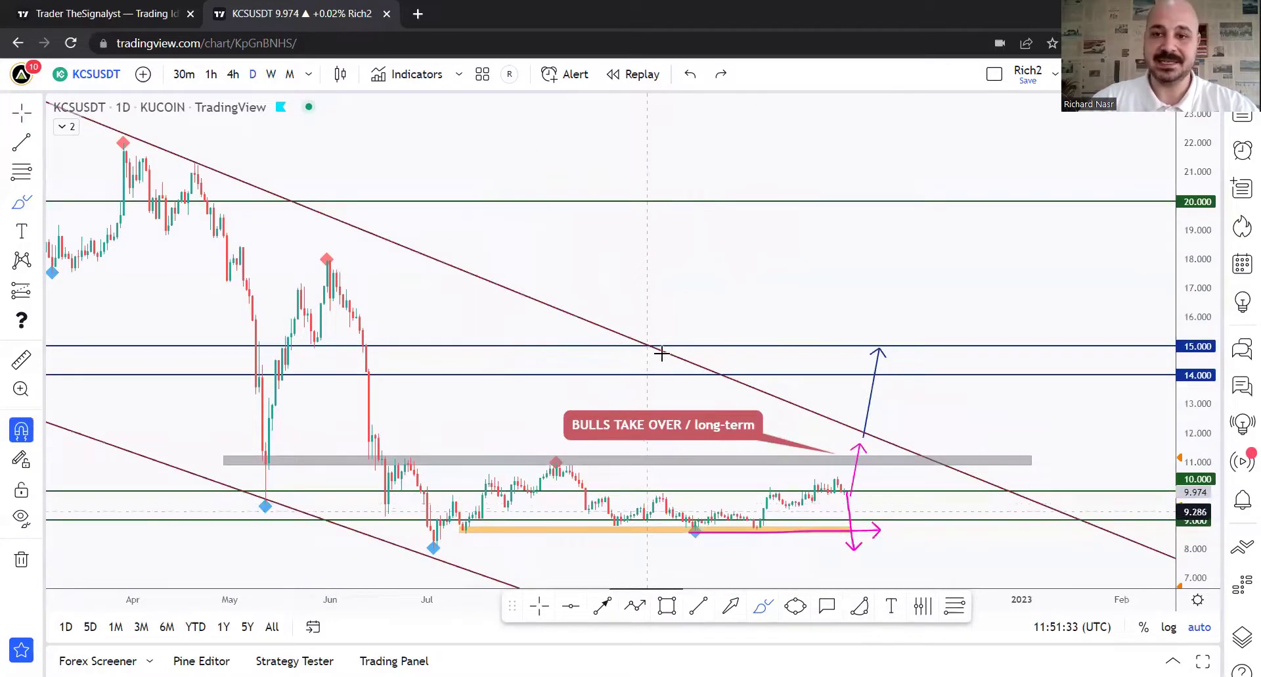
# Zoom out and reposition the lower channel trend line.
pyautogui.scroll(-4, 683, 339)
pyautogui.scroll(-2, 683, 338)
pyautogui.scroll(-3, 465, 367)
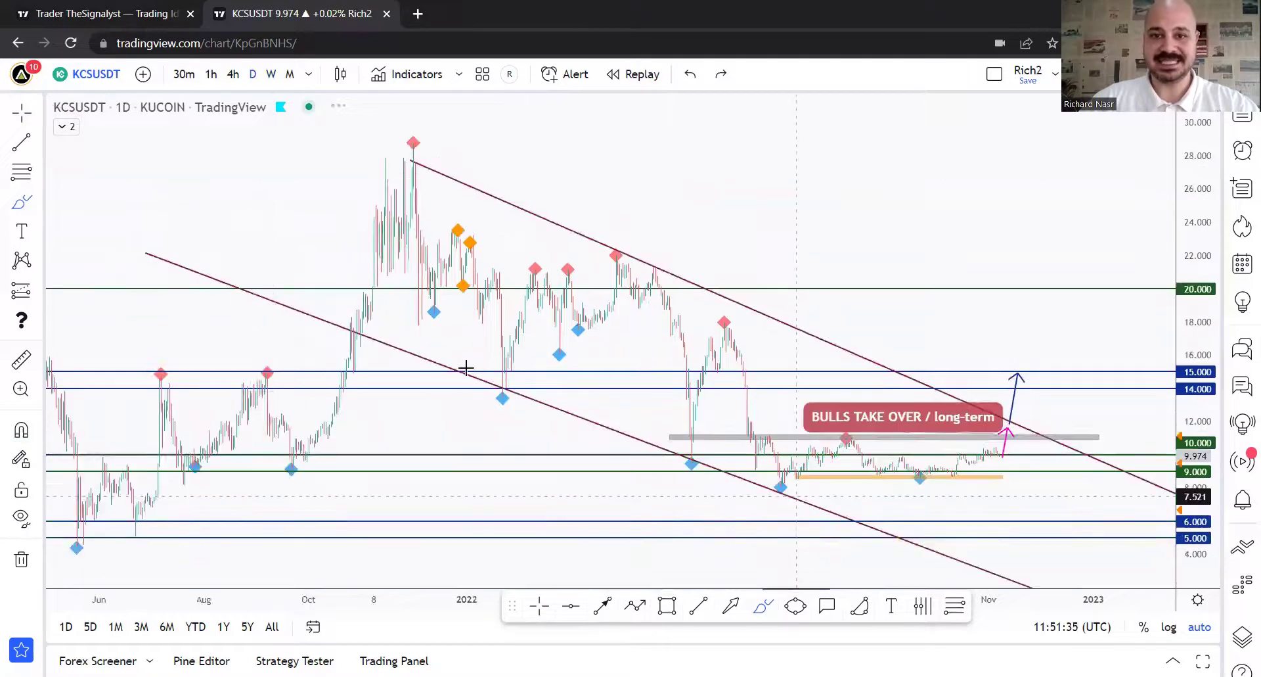
pyautogui.moveTo(599, 426); pyautogui.dragTo(691, 457)
pyautogui.click(673, 418)
# Draw a pink sideways arrow through the September range and a rising stroke over October's candles.
pyautogui.scroll(1, 700, 423)
pyautogui.scroll(2, 699, 424)
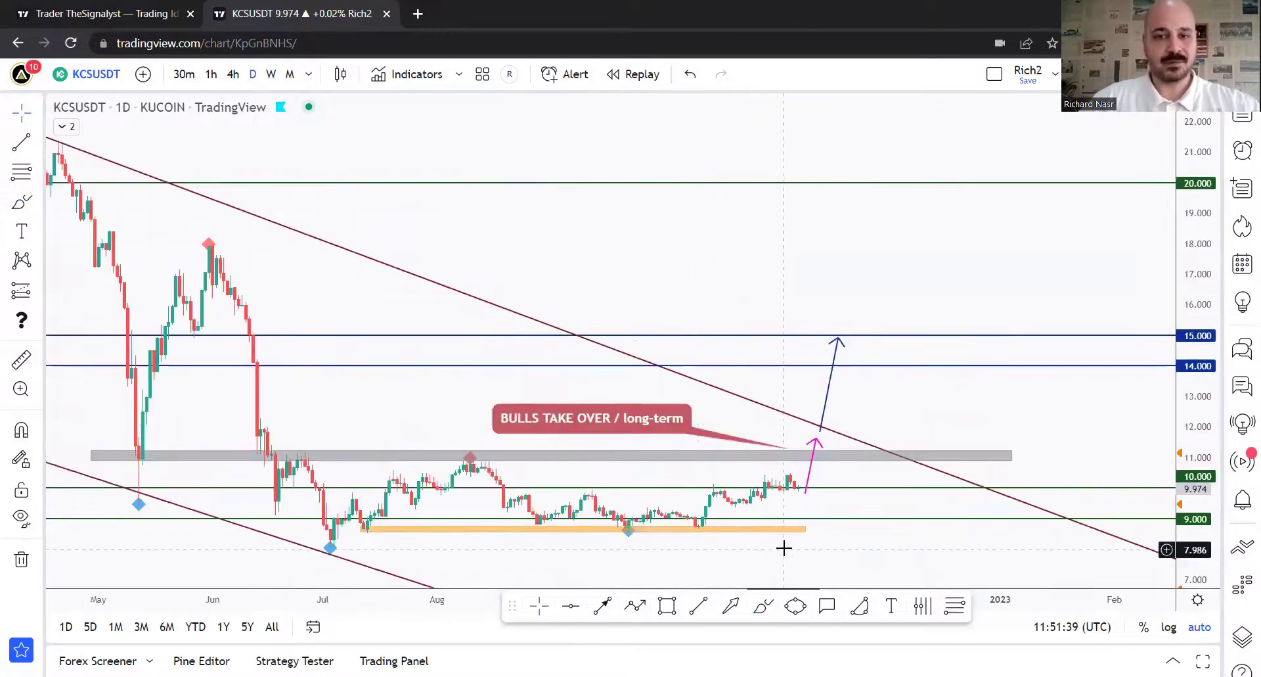
pyautogui.scroll(2, 755, 525)
pyautogui.moveTo(617, 486)
pyautogui.mouseDown()
pyautogui.moveTo(572, 478)
pyautogui.moveTo(607, 515)
pyautogui.moveTo(604, 474)
pyautogui.mouseUp()
pyautogui.press('Delete')
pyautogui.moveTo(518, 487)
pyautogui.mouseDown()
pyautogui.moveTo(670, 487)
pyautogui.moveTo(622, 445)
pyautogui.moveTo(633, 477)
pyautogui.moveTo(654, 483)
pyautogui.moveTo(689, 446)
pyautogui.mouseUp()
pyautogui.hotkey('ctrl', 'z')
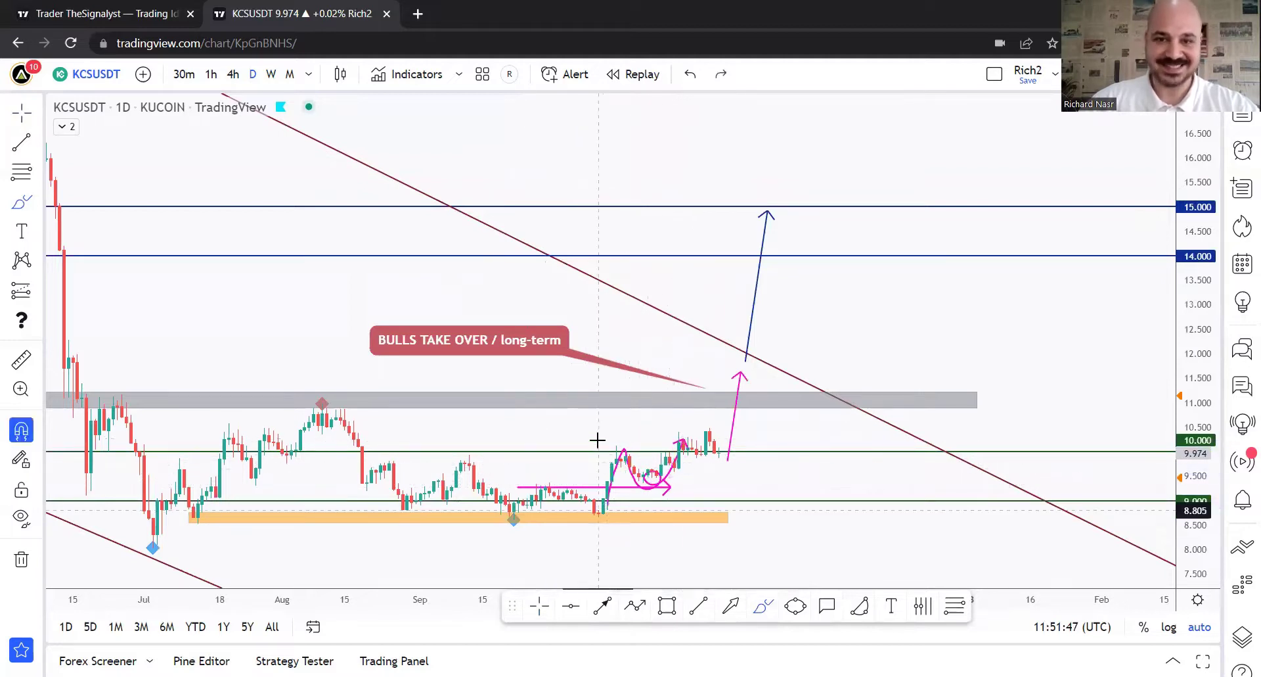
# Show KCSUSDT on 4-hour candles, zoomed out, and cancel an unfinished arrow marker.
pyautogui.click(232, 74)
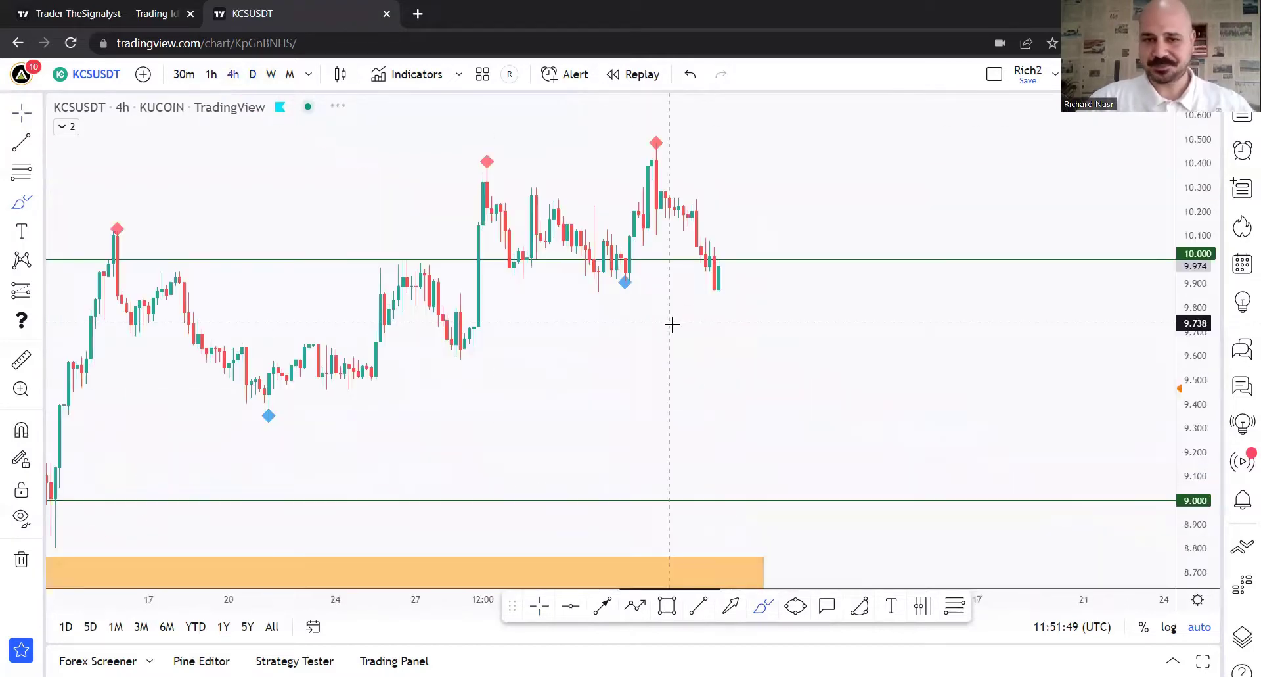
pyautogui.scroll(-3, 741, 339)
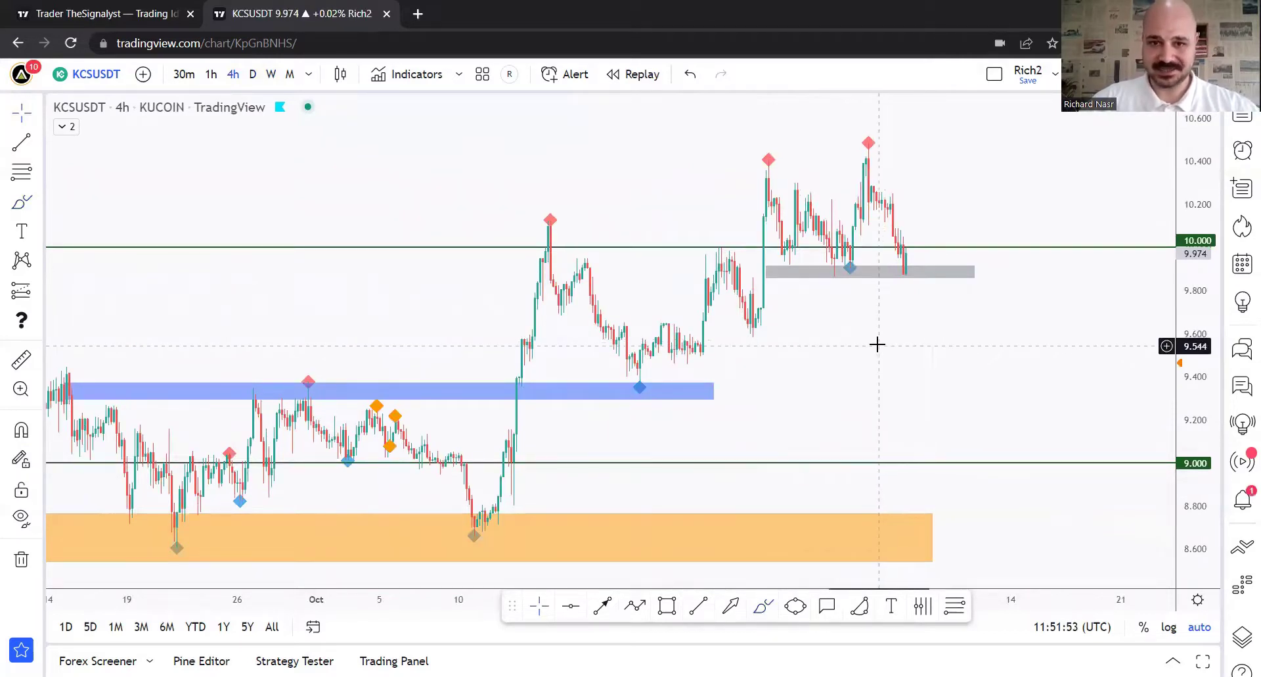
pyautogui.scroll(-3, 878, 343)
pyautogui.click(730, 605)
pyautogui.moveTo(718, 375); pyautogui.dragTo(690, 364)
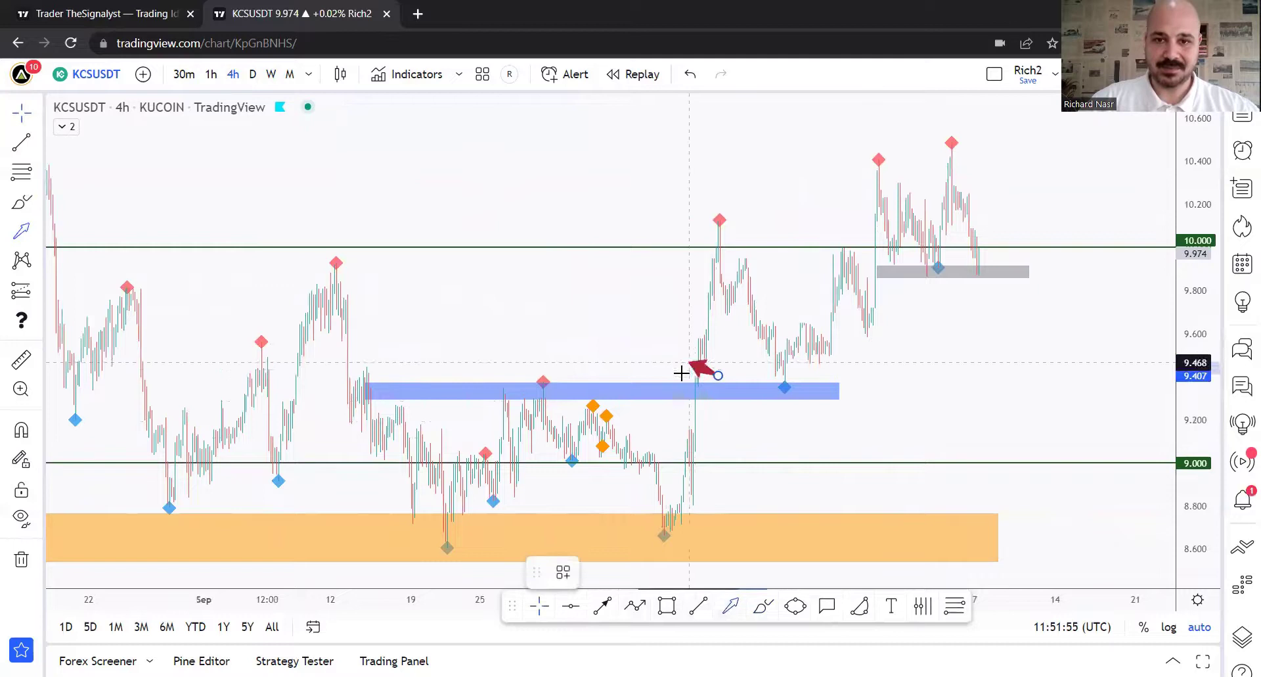
pyautogui.press('Escape')
# With the Brush, circle the peak near 10.1 in magenta and undo the stray strokes.
pyautogui.click(763, 605)
pyautogui.moveTo(718, 205); pyautogui.dragTo(750, 295)
pyautogui.hotkey('ctrl', 'z')
pyautogui.hotkey('ctrl', 'z')
pyautogui.moveTo(741, 224)
pyautogui.mouseDown()
pyautogui.moveTo(710, 259)
pyautogui.moveTo(723, 221)
pyautogui.mouseUp()
pyautogui.hotkey('ctrl', 'z')
# Switch to 1-hour candles and undo the trial arrows near 9.8 and the green zone.
pyautogui.click(211, 74)
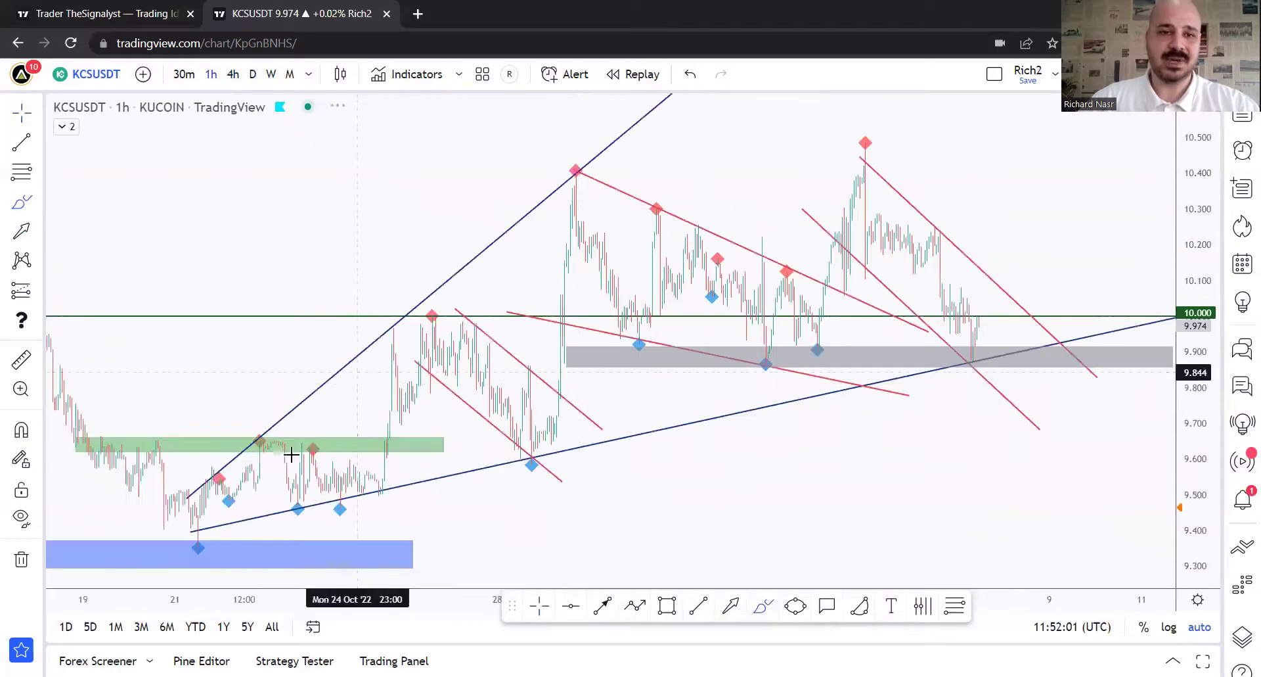
pyautogui.scroll(-5, 256, 470)
pyautogui.moveTo(336, 293); pyautogui.dragTo(416, 293)
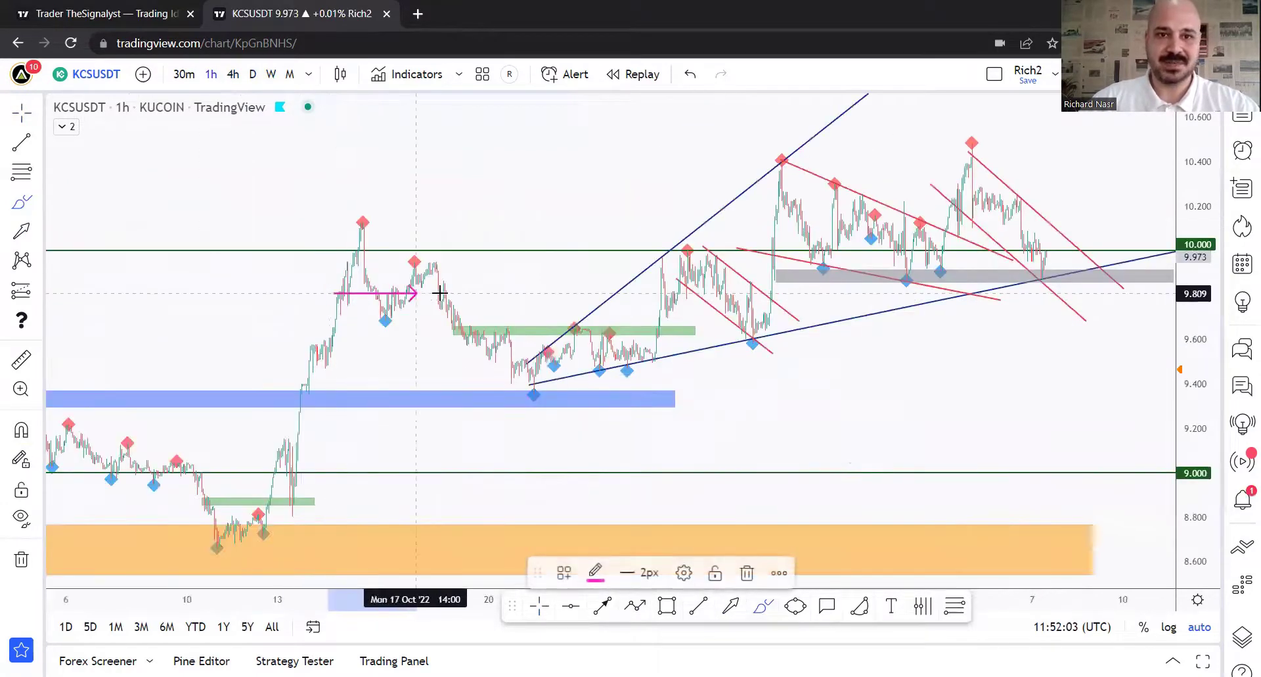
pyautogui.moveTo(355, 242); pyautogui.dragTo(565, 398)
pyautogui.moveTo(461, 327); pyautogui.dragTo(708, 324)
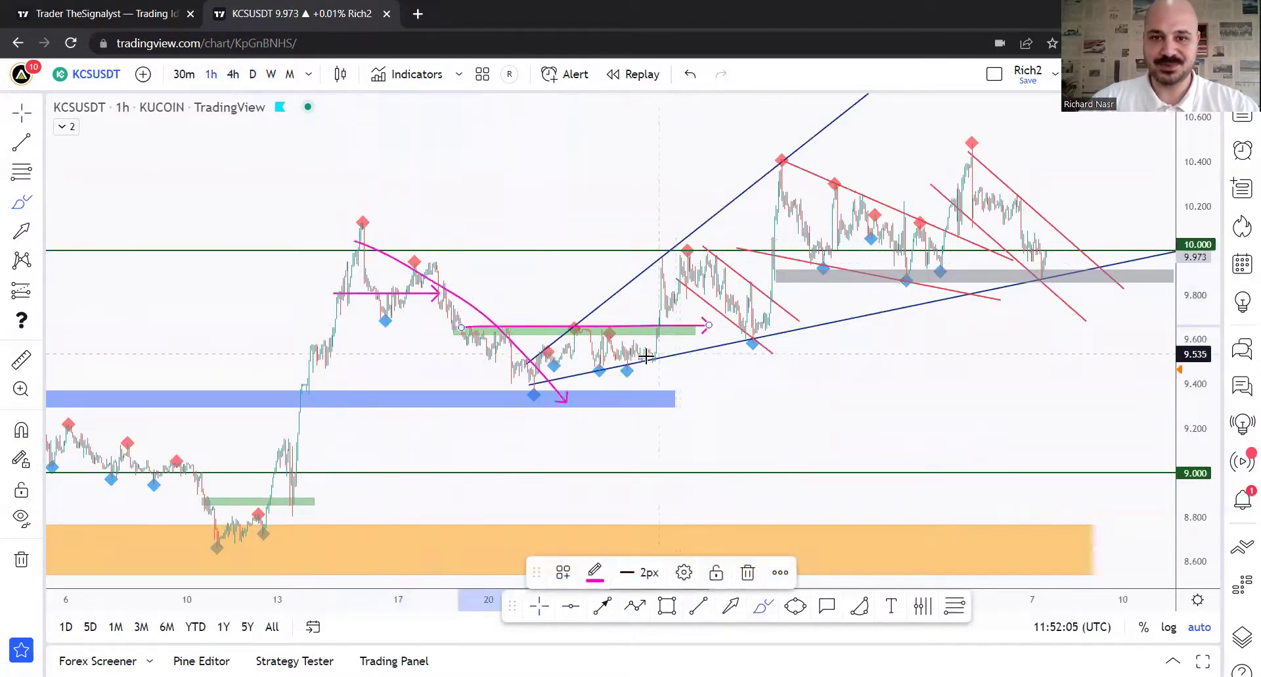
pyautogui.hotkey('ctrl', 'z')
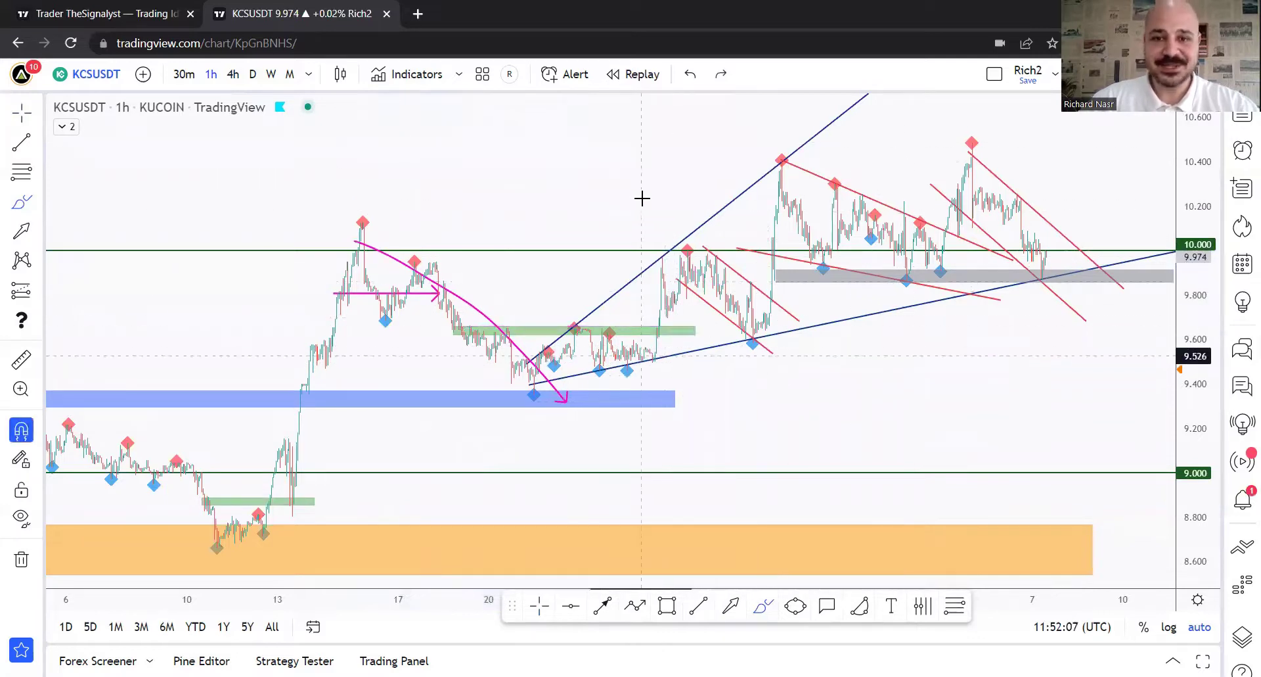
pyautogui.hotkey('ctrl', 'z')
pyautogui.press('Escape')
pyautogui.moveTo(668, 195)
pyautogui.mouseDown()
pyautogui.moveTo(477, 189)
pyautogui.moveTo(459, 203)
pyautogui.mouseUp()
pyautogui.hotkey('ctrl', 'z')
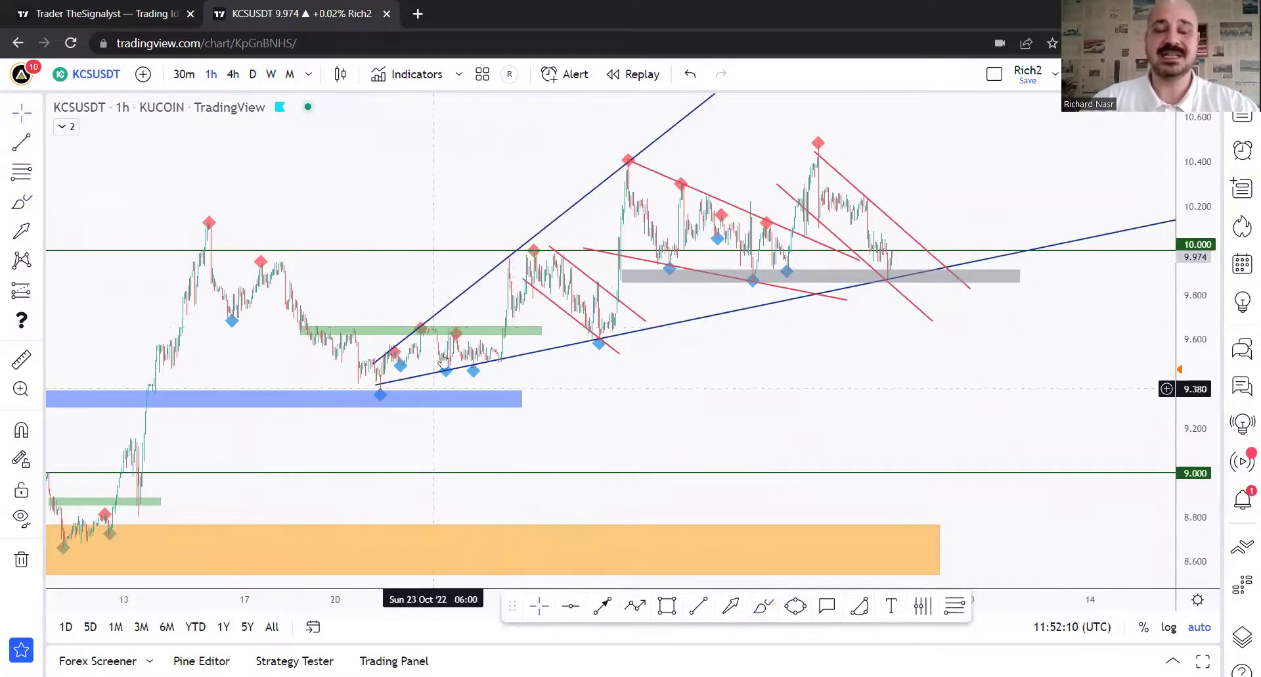
# Undo a freehand wave path across the swings and two small loops at the grey support zone.
pyautogui.click(761, 605)
pyautogui.moveTo(373, 376)
pyautogui.mouseDown()
pyautogui.moveTo(601, 355)
pyautogui.moveTo(755, 263)
pyautogui.moveTo(919, 243)
pyautogui.mouseUp()
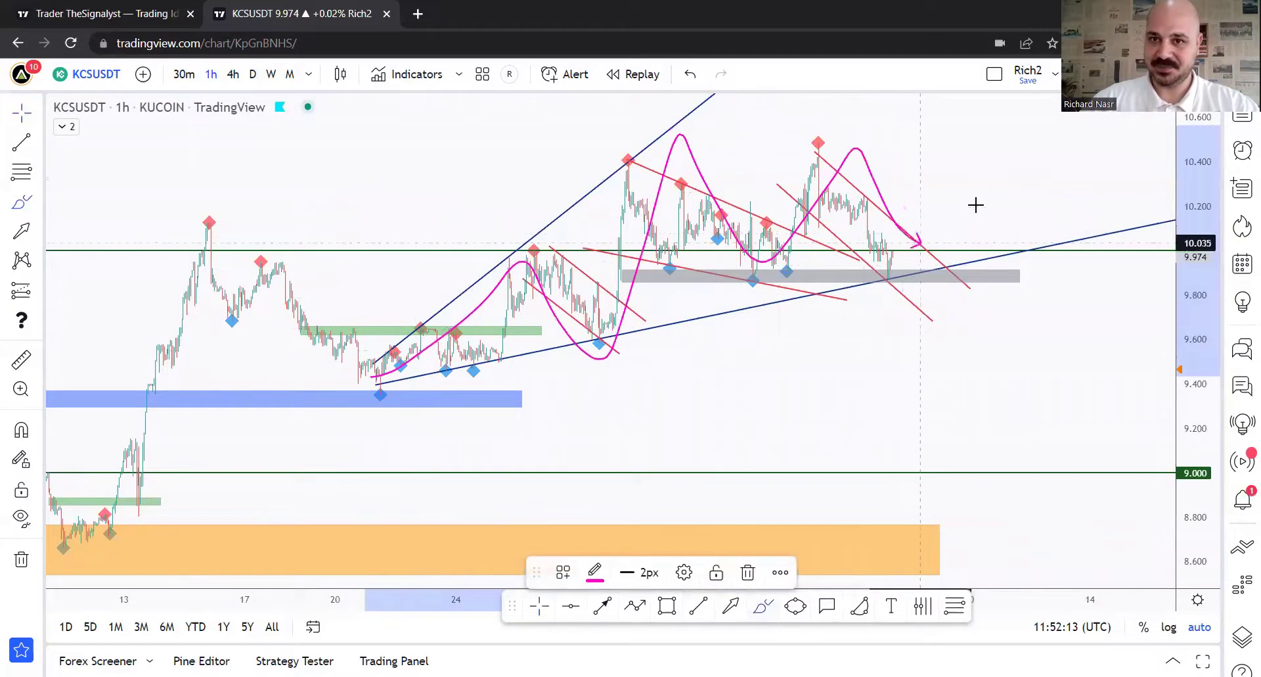
pyautogui.hotkey('ctrl', 'z')
pyautogui.moveTo(521, 297); pyautogui.dragTo(546, 313)
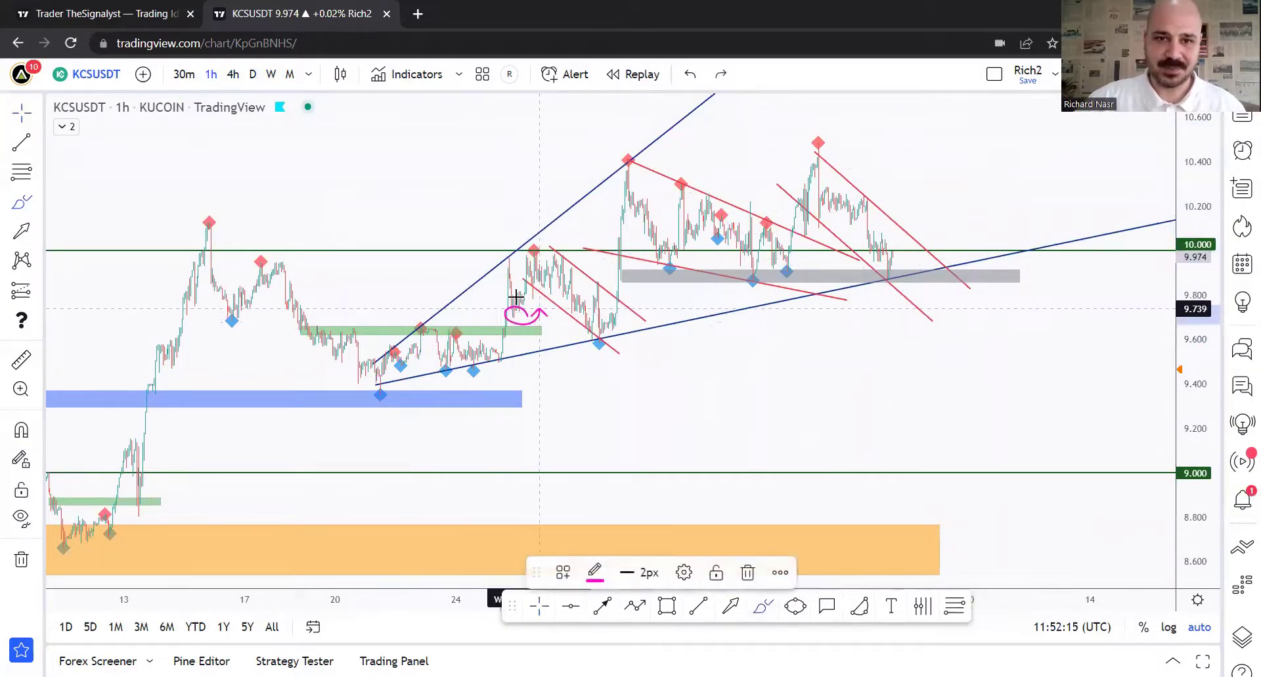
pyautogui.moveTo(632, 272); pyautogui.dragTo(626, 280)
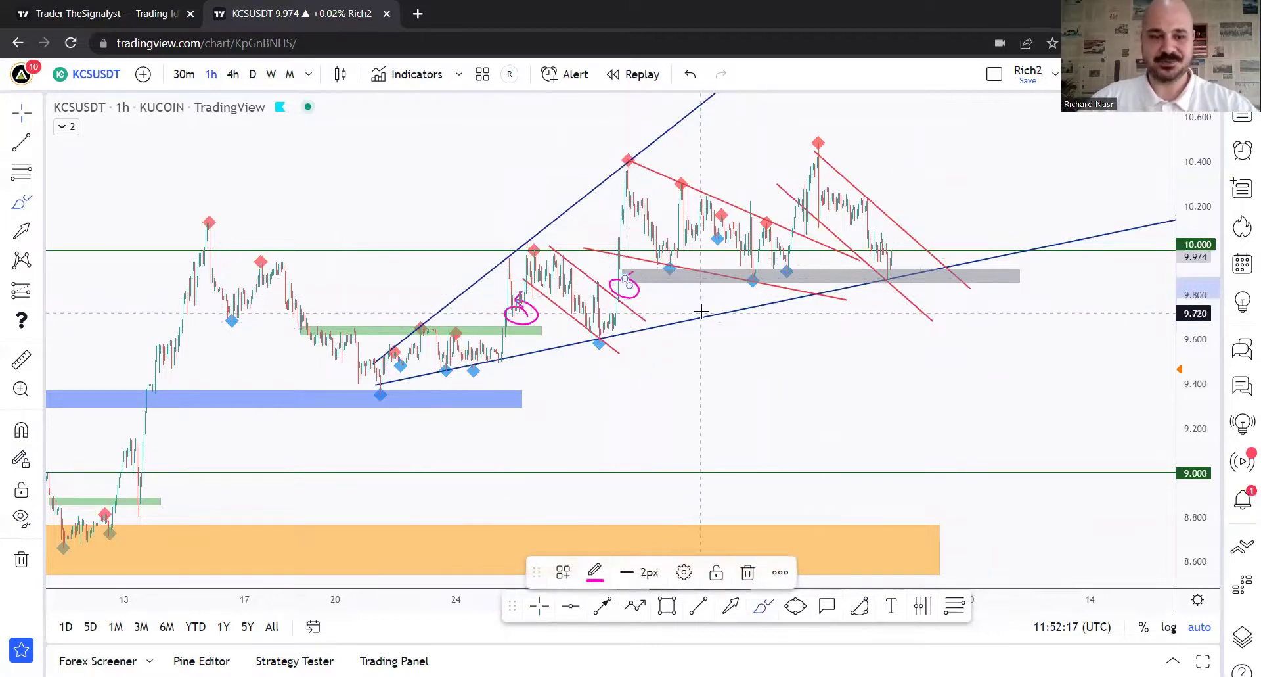
pyautogui.hotkey('ctrl', 'z')
pyautogui.hotkey('ctrl', 'z')
# Undo the loop near 10.2, the wavy path above the grey zone and the arrows at the latest peak.
pyautogui.moveTo(801, 226)
pyautogui.mouseDown()
pyautogui.moveTo(788, 216)
pyautogui.moveTo(806, 206)
pyautogui.mouseUp()
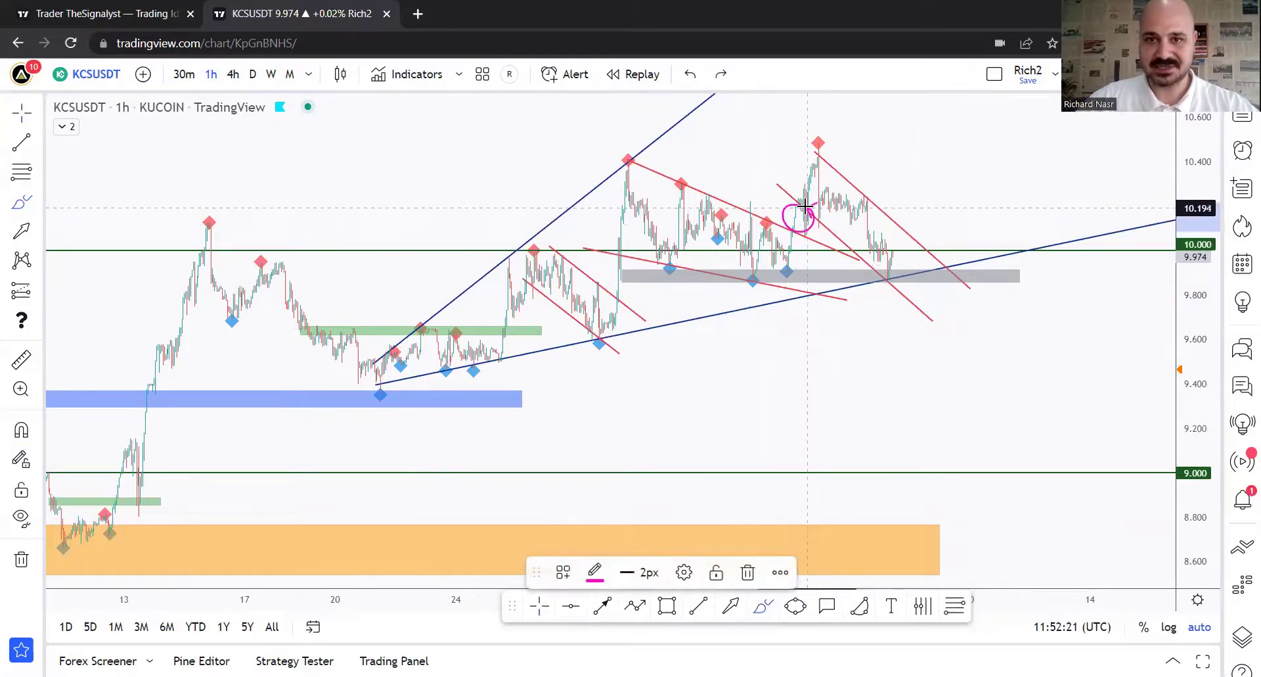
pyautogui.hotkey('ctrl', 'z')
pyautogui.moveTo(639, 177); pyautogui.dragTo(807, 279)
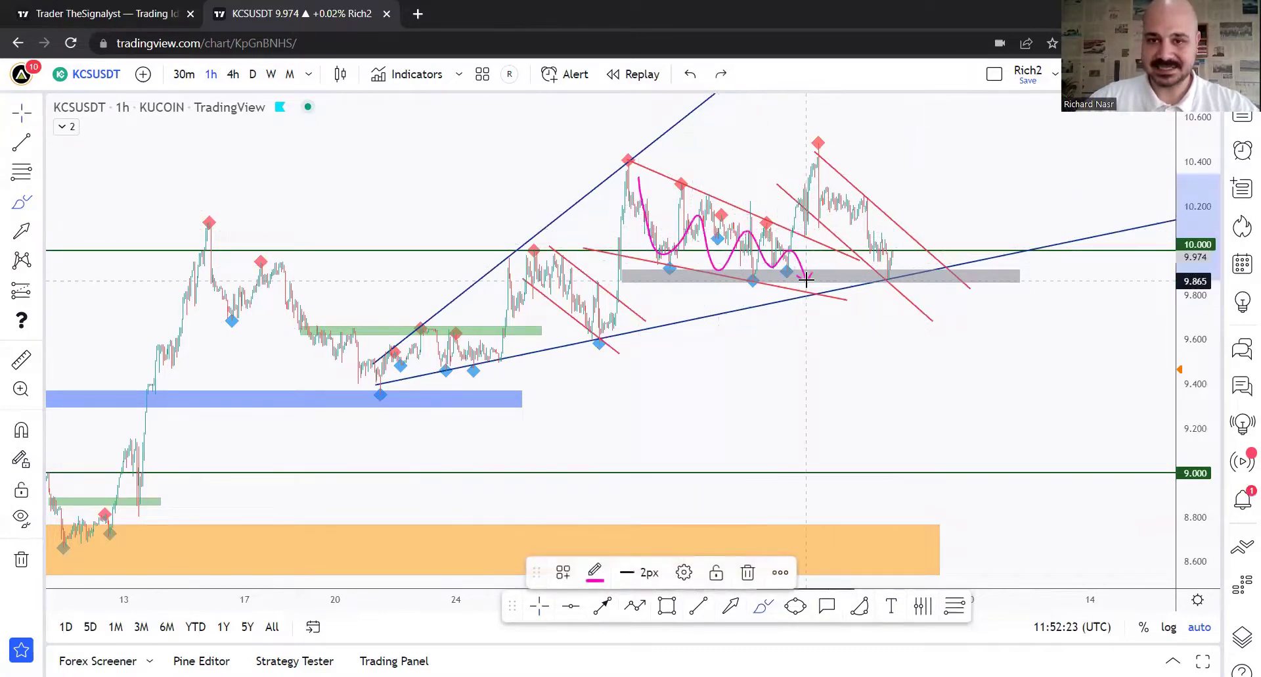
pyautogui.hotkey('ctrl', 'z')
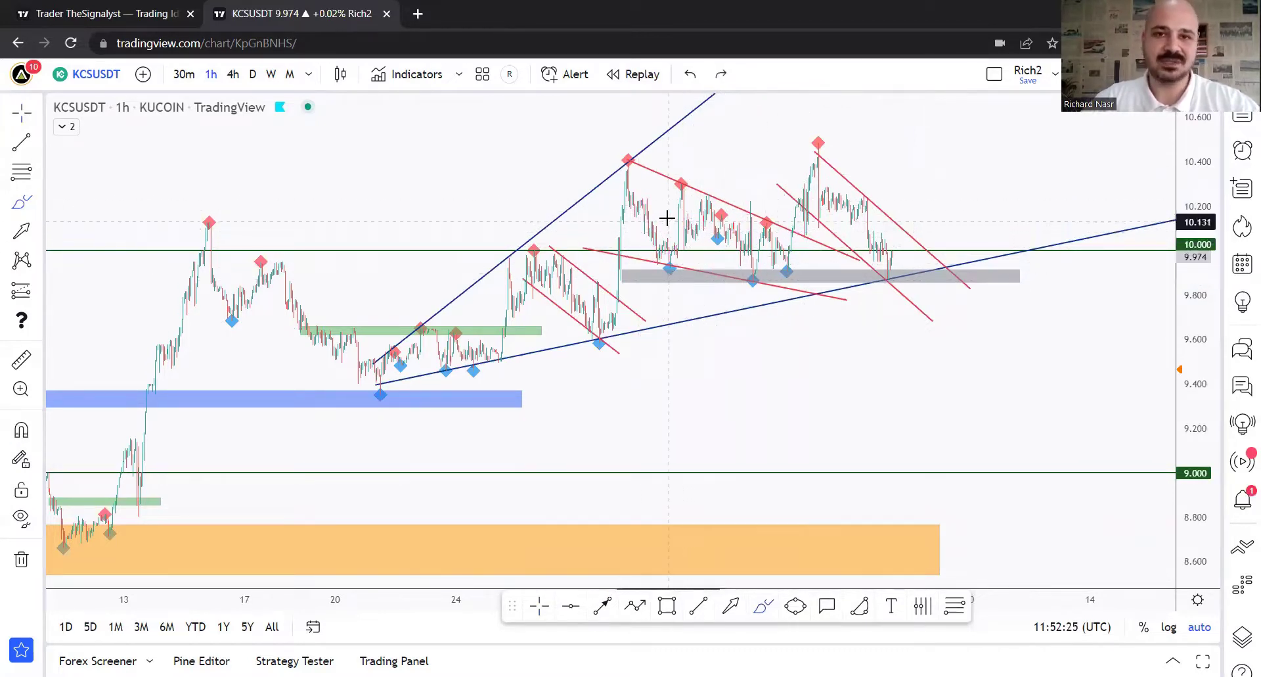
pyautogui.moveTo(789, 237)
pyautogui.mouseDown()
pyautogui.moveTo(799, 204)
pyautogui.moveTo(819, 220)
pyautogui.moveTo(817, 146)
pyautogui.moveTo(826, 233)
pyautogui.moveTo(902, 273)
pyautogui.mouseUp()
pyautogui.hotkey('ctrl', 'z')
pyautogui.hotkey('ctrl', 'z')
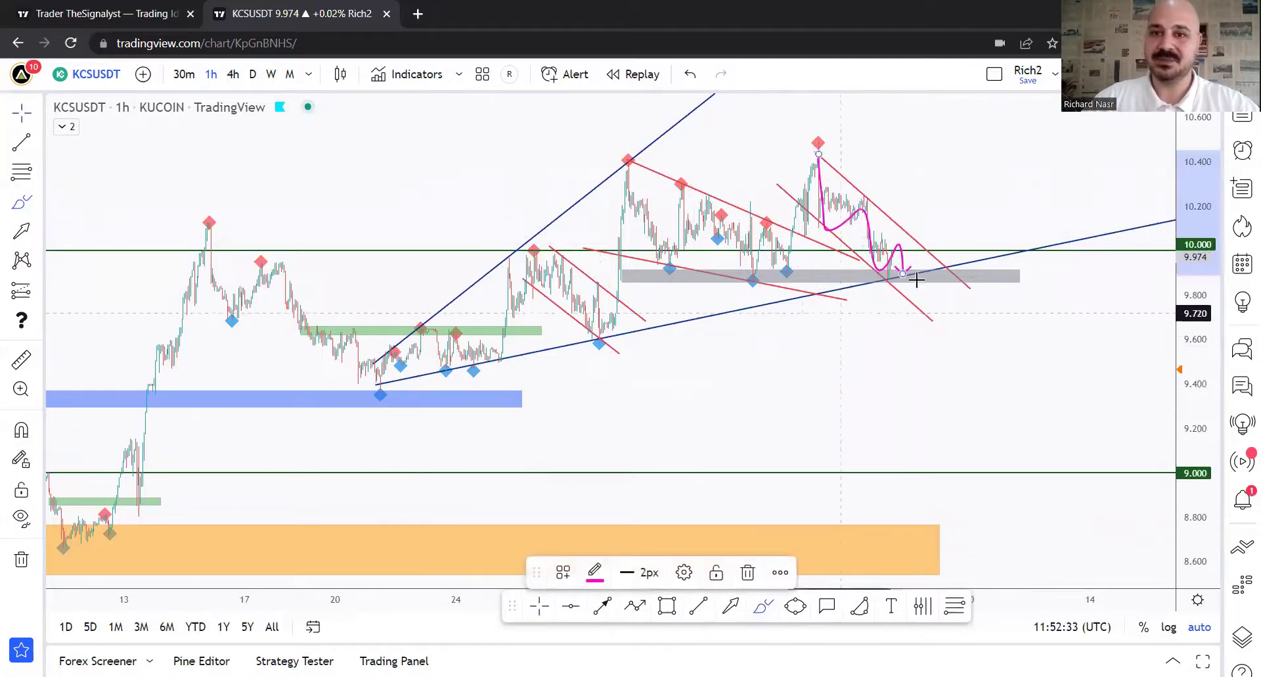
pyautogui.hotkey('ctrl', 'z')
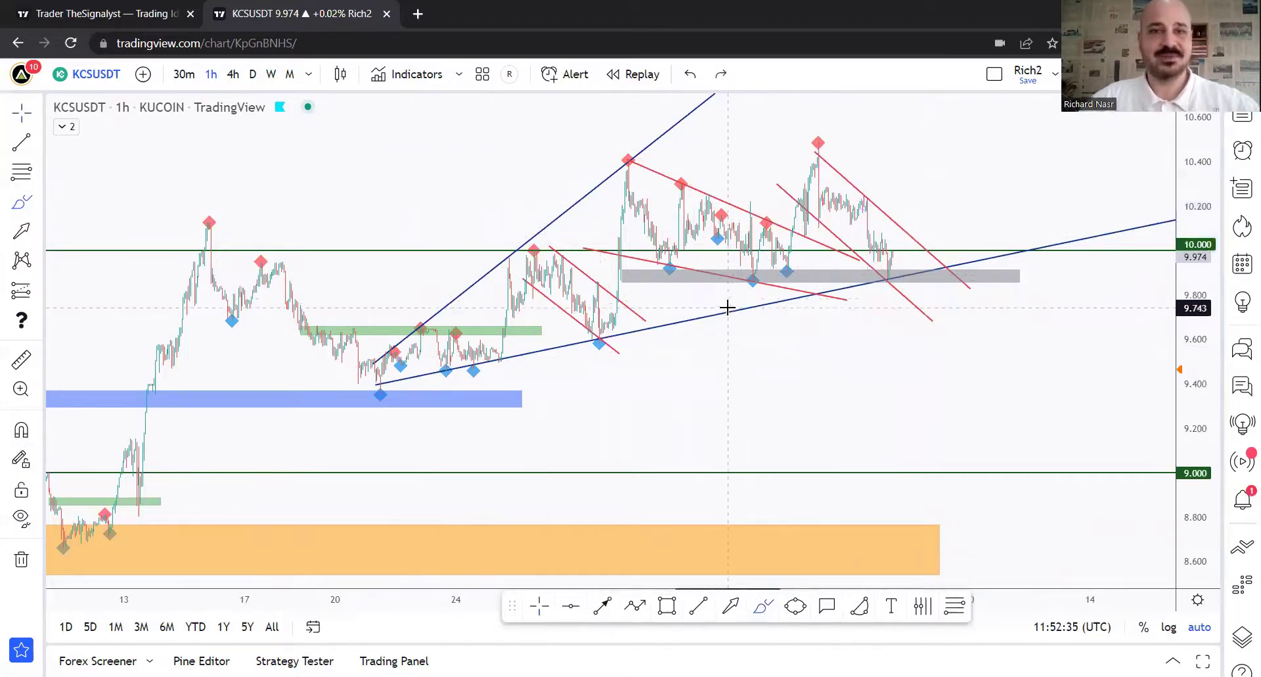
# Sketch a magenta wave bouncing off the grey zone with an upward arrow, deleting the stray ellipse.
pyautogui.scroll(5, 696, 320)
pyautogui.moveTo(182, 339)
pyautogui.mouseDown()
pyautogui.moveTo(244, 418)
pyautogui.moveTo(216, 343)
pyautogui.mouseUp()
pyautogui.moveTo(717, 359)
pyautogui.mouseDown()
pyautogui.moveTo(744, 306)
pyautogui.moveTo(766, 372)
pyautogui.moveTo(790, 292)
pyautogui.mouseUp()
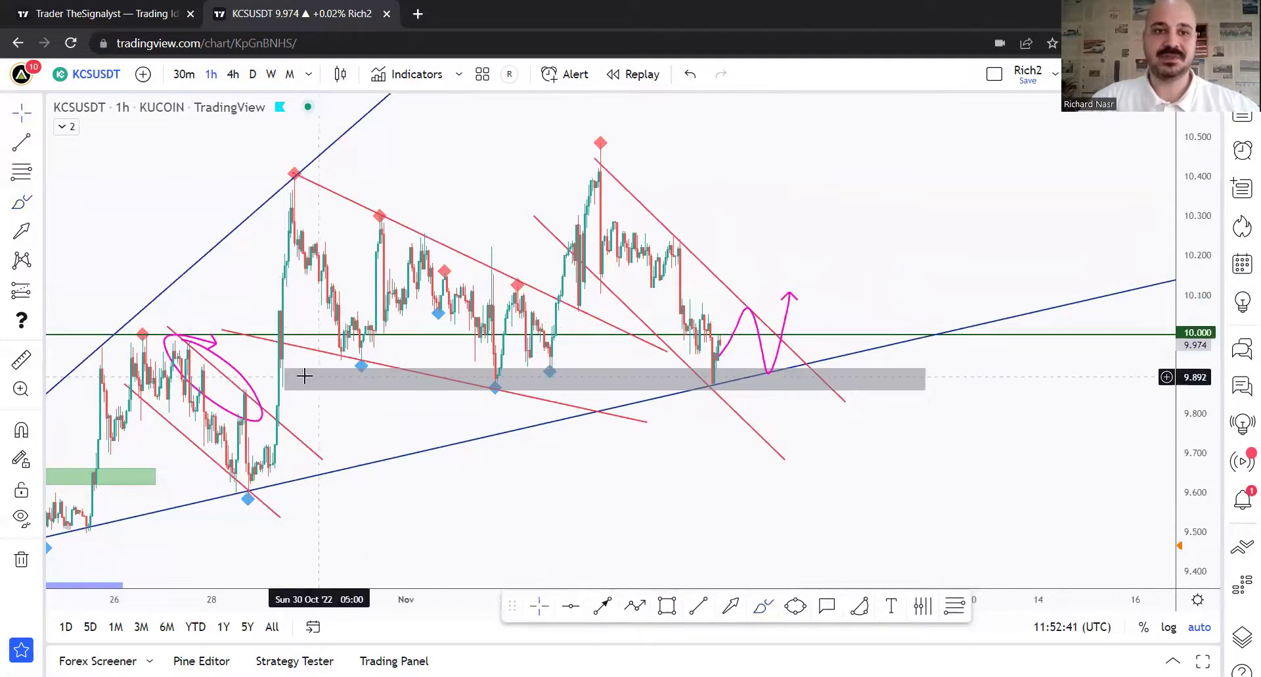
pyautogui.click(250, 383)
pyautogui.click(750, 570)
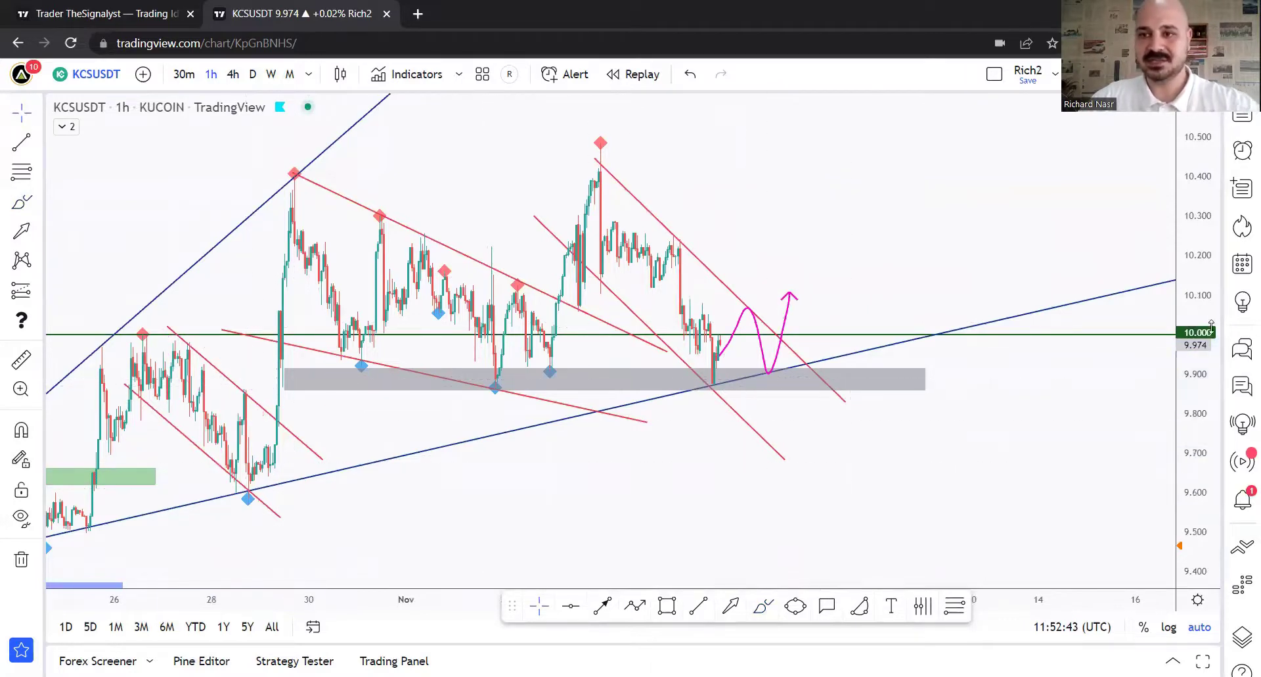
# Reveal higher prices and sketch a long magenta rise toward the upper grey zone.
pyautogui.scroll(-5, 1013, 324)
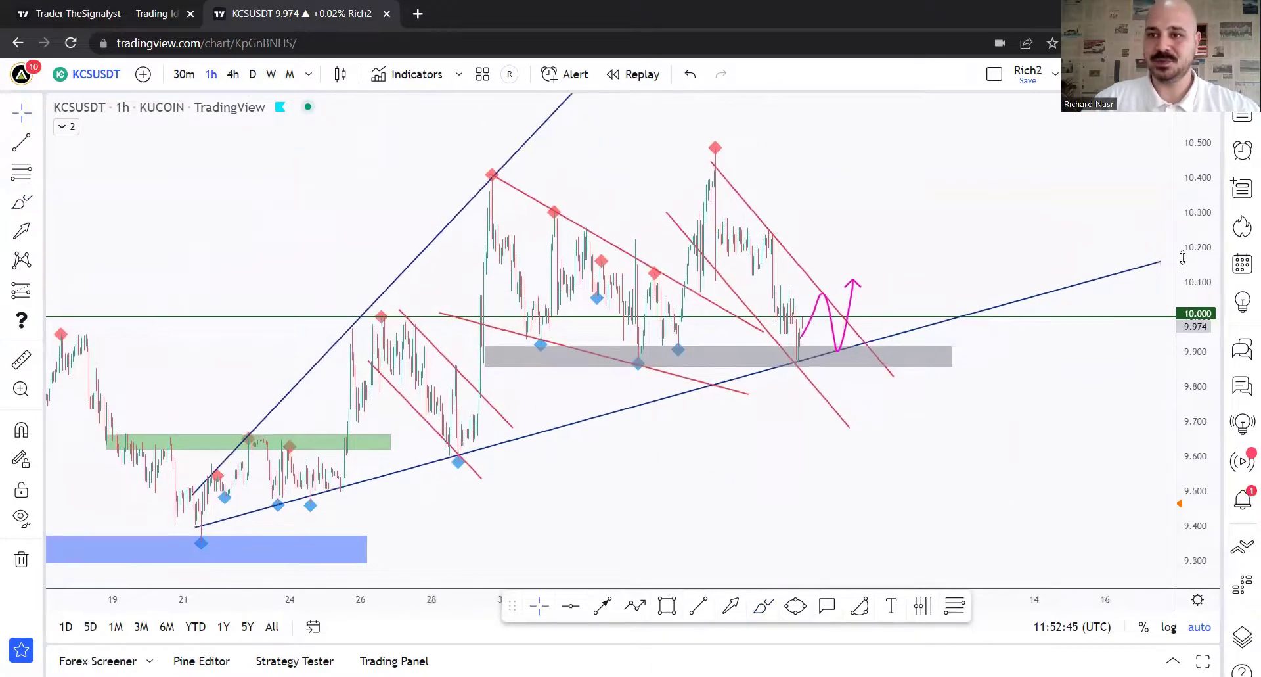
pyautogui.moveTo(982, 320); pyautogui.dragTo(966, 409)
pyautogui.click(762, 605)
pyautogui.moveTo(841, 410); pyautogui.dragTo(944, 90)
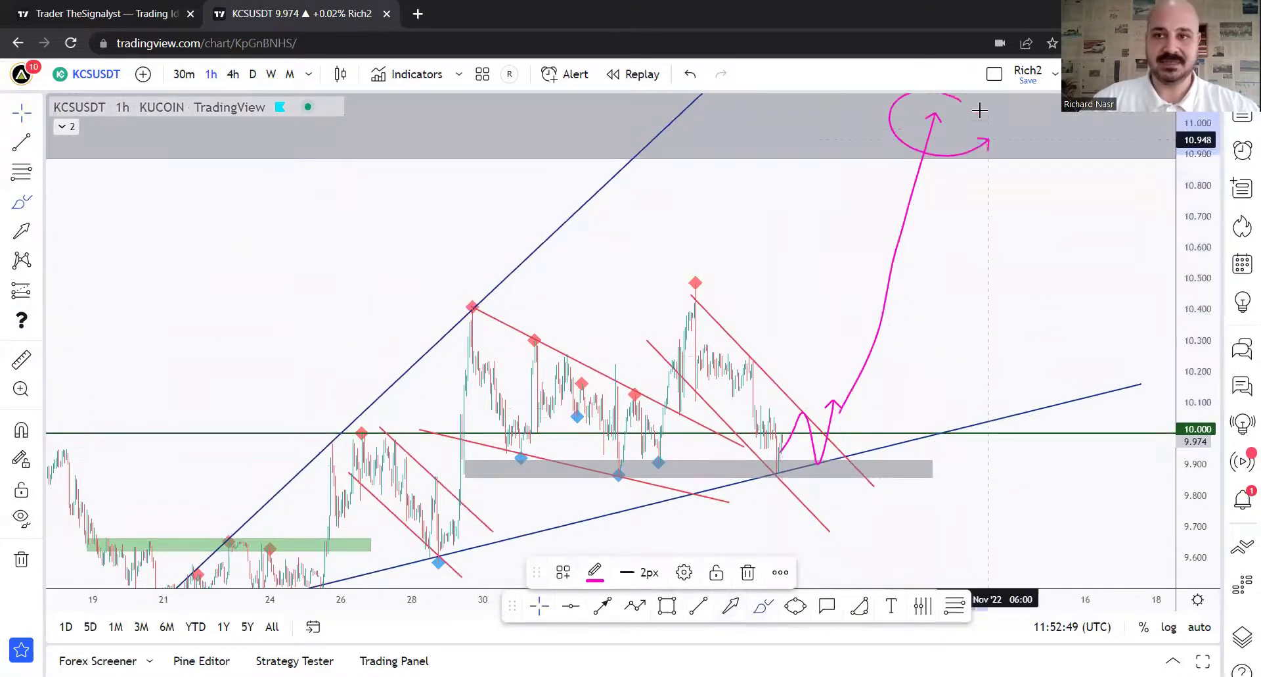
pyautogui.moveTo(1208, 223); pyautogui.dragTo(1200, 379)
# Add a circled 11.000 target, a drop back to the trend line and a rebound; undo the last stroke.
pyautogui.moveTo(1004, 146)
pyautogui.mouseDown()
pyautogui.moveTo(939, 140)
pyautogui.moveTo(1036, 140)
pyautogui.mouseUp()
pyautogui.moveTo(944, 209)
pyautogui.mouseDown()
pyautogui.moveTo(1015, 176)
pyautogui.moveTo(1035, 93)
pyautogui.mouseUp()
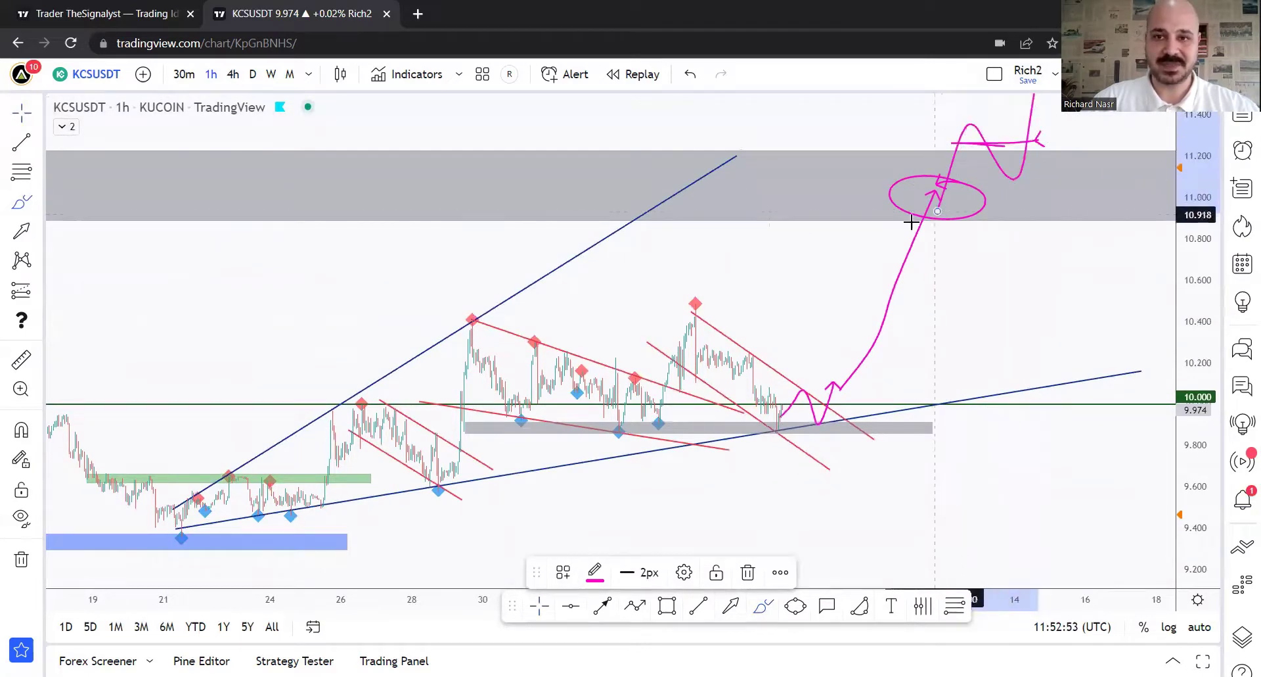
pyautogui.moveTo(936, 191)
pyautogui.mouseDown()
pyautogui.moveTo(957, 203)
pyautogui.moveTo(920, 164)
pyautogui.mouseUp()
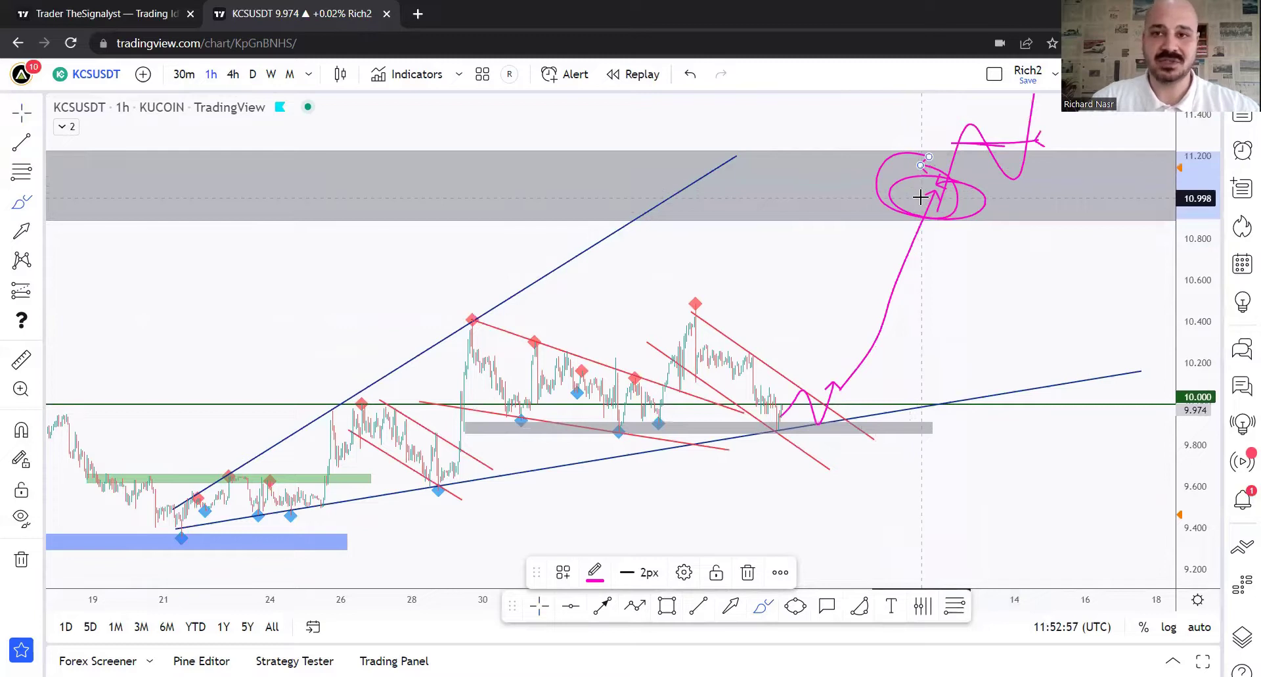
pyautogui.moveTo(916, 217)
pyautogui.mouseDown()
pyautogui.moveTo(960, 227)
pyautogui.moveTo(1008, 174)
pyautogui.moveTo(1047, 403)
pyautogui.moveTo(1072, 361)
pyautogui.moveTo(1118, 172)
pyautogui.mouseUp()
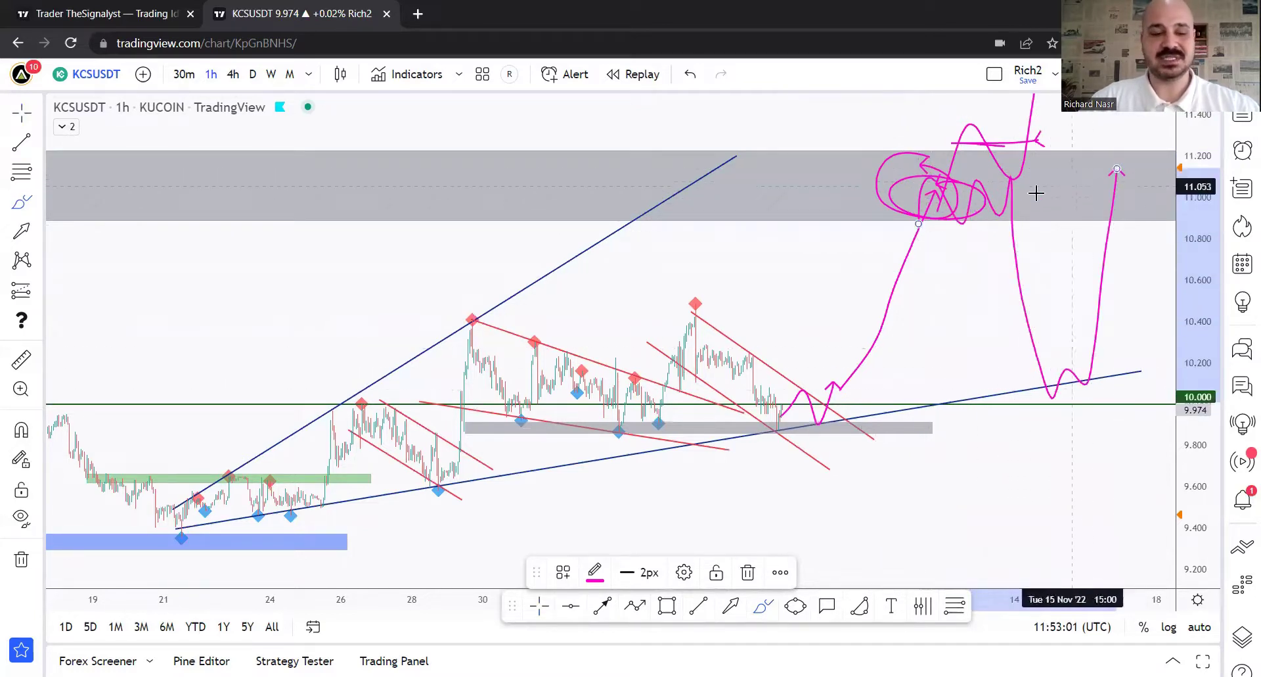
pyautogui.moveTo(928, 227); pyautogui.dragTo(939, 108)
pyautogui.hotkey('ctrl', 'z')
pyautogui.hotkey('ctrl', 'z')
pyautogui.hotkey('ctrl', 'z')
pyautogui.hotkey('ctrl', 'z')
pyautogui.hotkey('ctrl', 'z')
pyautogui.hotkey('ctrl', 'z')
pyautogui.hotkey('ctrl', 'z')
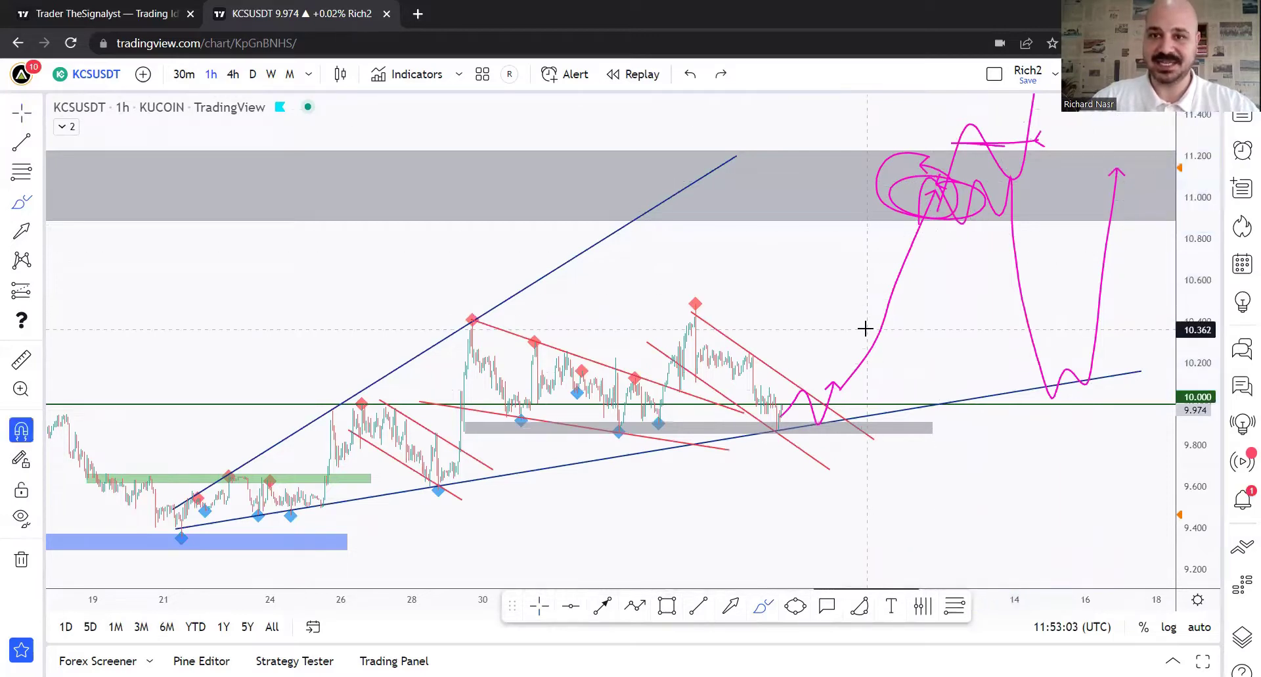
# Try a horizontal arrow above 10.0 and a downward arrow from the wave, then undo them.
pyautogui.hotkey('ctrl', 'z')
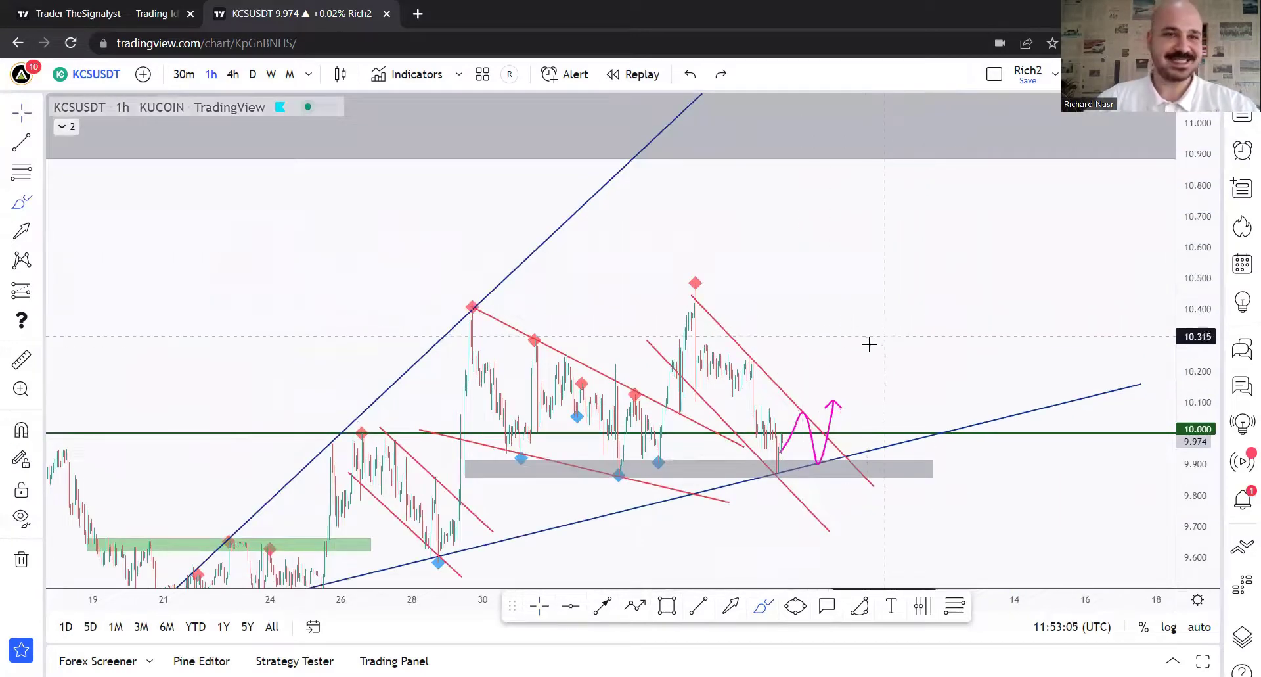
pyautogui.moveTo(765, 414); pyautogui.dragTo(894, 414)
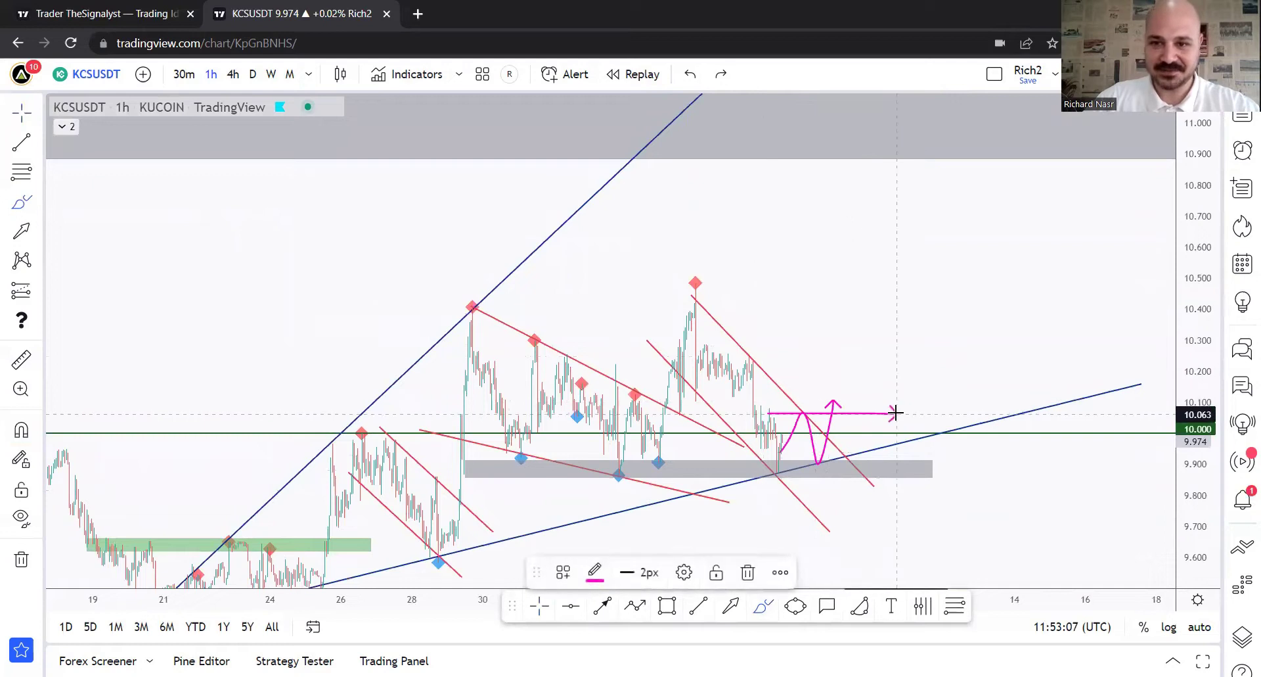
pyautogui.moveTo(797, 409)
pyautogui.mouseDown()
pyautogui.moveTo(809, 420)
pyautogui.moveTo(795, 407)
pyautogui.mouseUp()
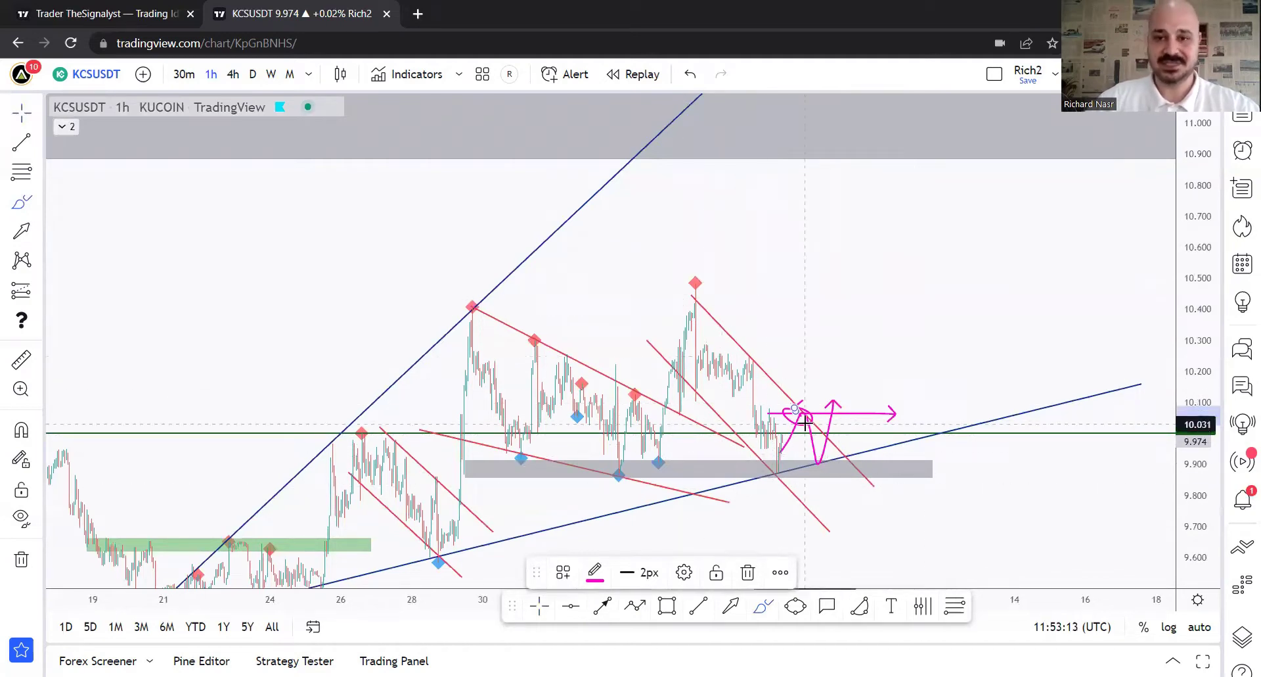
pyautogui.hotkey('ctrl', 'z')
pyautogui.hotkey('ctrl', 'z')
pyautogui.hotkey('ctrl', 'z')
pyautogui.moveTo(719, 208)
pyautogui.mouseDown()
pyautogui.moveTo(734, 261)
pyautogui.moveTo(788, 281)
pyautogui.moveTo(819, 333)
pyautogui.moveTo(804, 335)
pyautogui.moveTo(825, 411)
pyautogui.moveTo(854, 350)
pyautogui.moveTo(903, 504)
pyautogui.mouseUp()
pyautogui.hotkey('ctrl', 'z')
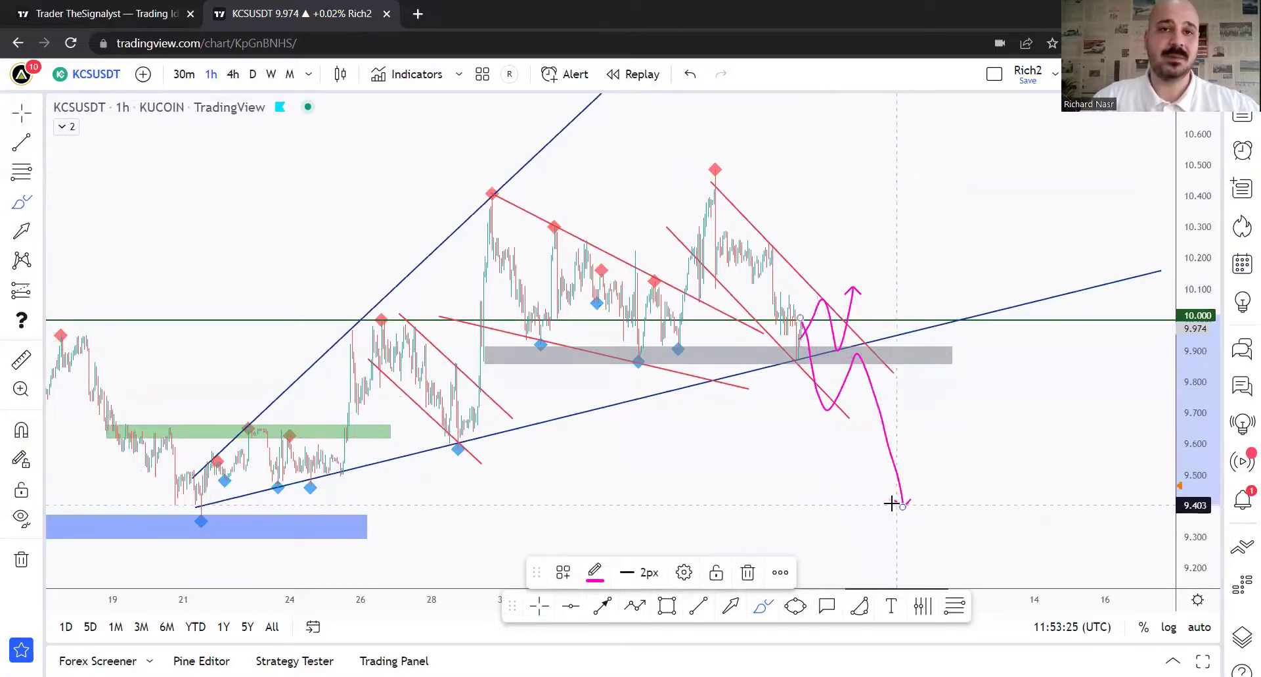
pyautogui.hotkey('ctrl', 'z')
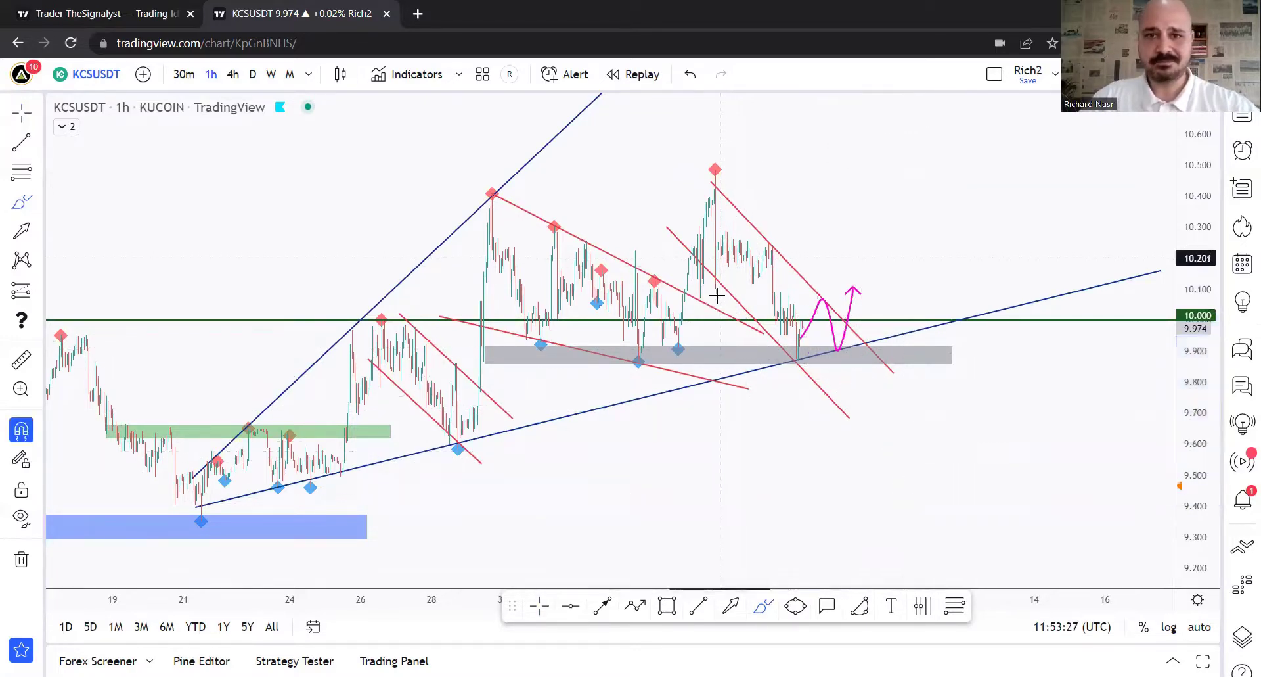
# Leave a short magenta down arrow through the grey zone; undo the arrows near 10.15, 9.82 and 9.35.
pyautogui.moveTo(679, 271); pyautogui.dragTo(803, 282)
pyautogui.moveTo(711, 199); pyautogui.dragTo(720, 210)
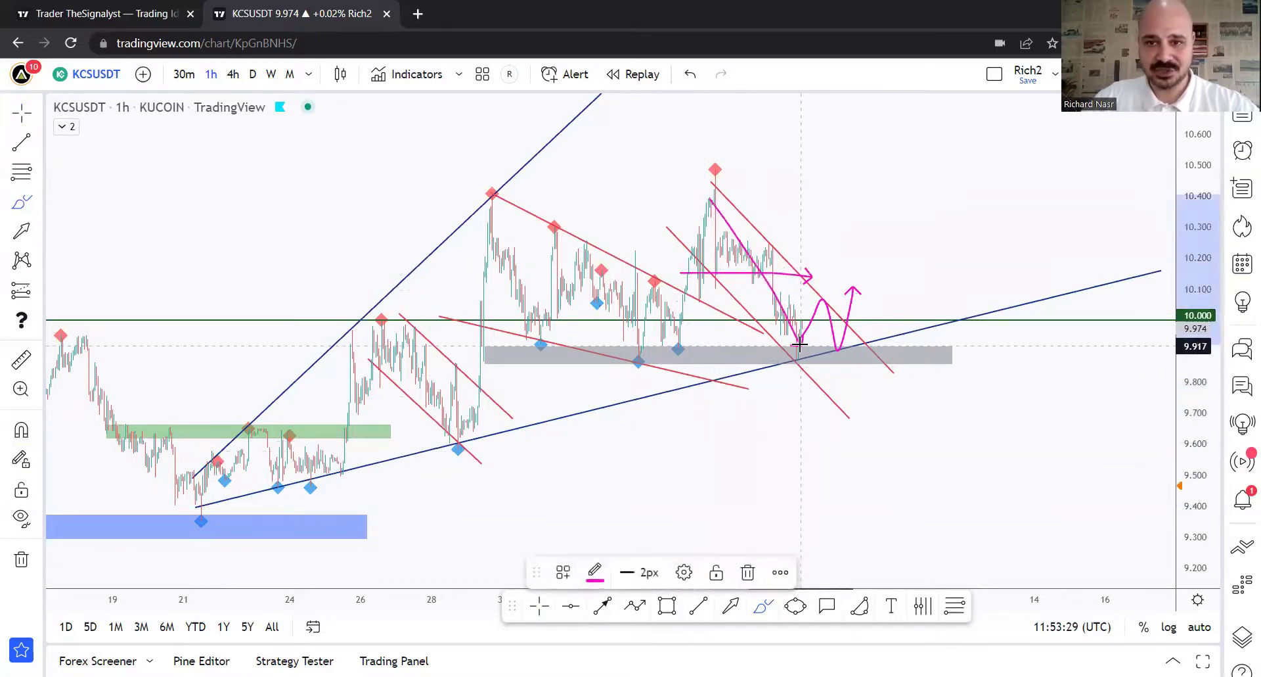
pyautogui.hotkey('ctrl', 'z')
pyautogui.hotkey('ctrl', 'z')
pyautogui.moveTo(803, 325); pyautogui.dragTo(821, 398)
pyautogui.moveTo(733, 382); pyautogui.dragTo(893, 379)
pyautogui.moveTo(809, 348); pyautogui.dragTo(872, 518)
pyautogui.hotkey('ctrl', 'z')
pyautogui.hotkey('ctrl', 'z')
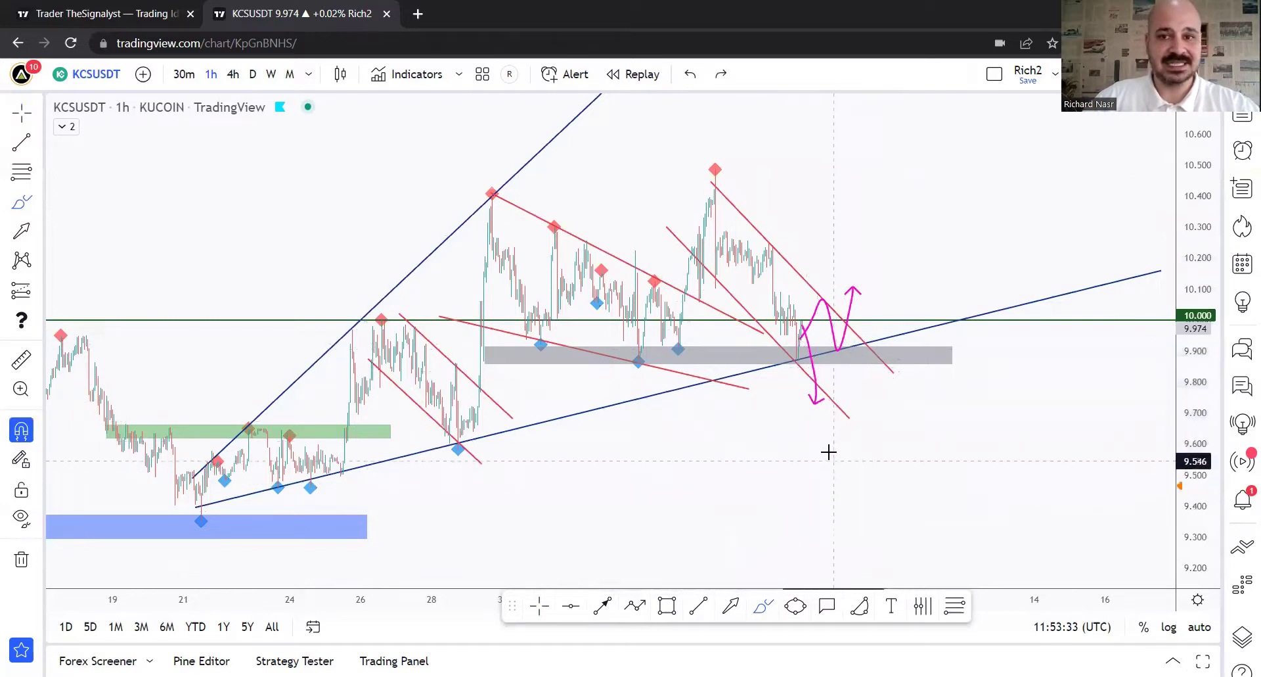
pyautogui.hotkey('ctrl', 'z')
# Zoom out, auto-fit the price scale, and undo the trial sketches around 9.4 toward 9.0.
pyautogui.scroll(-2, 826, 390)
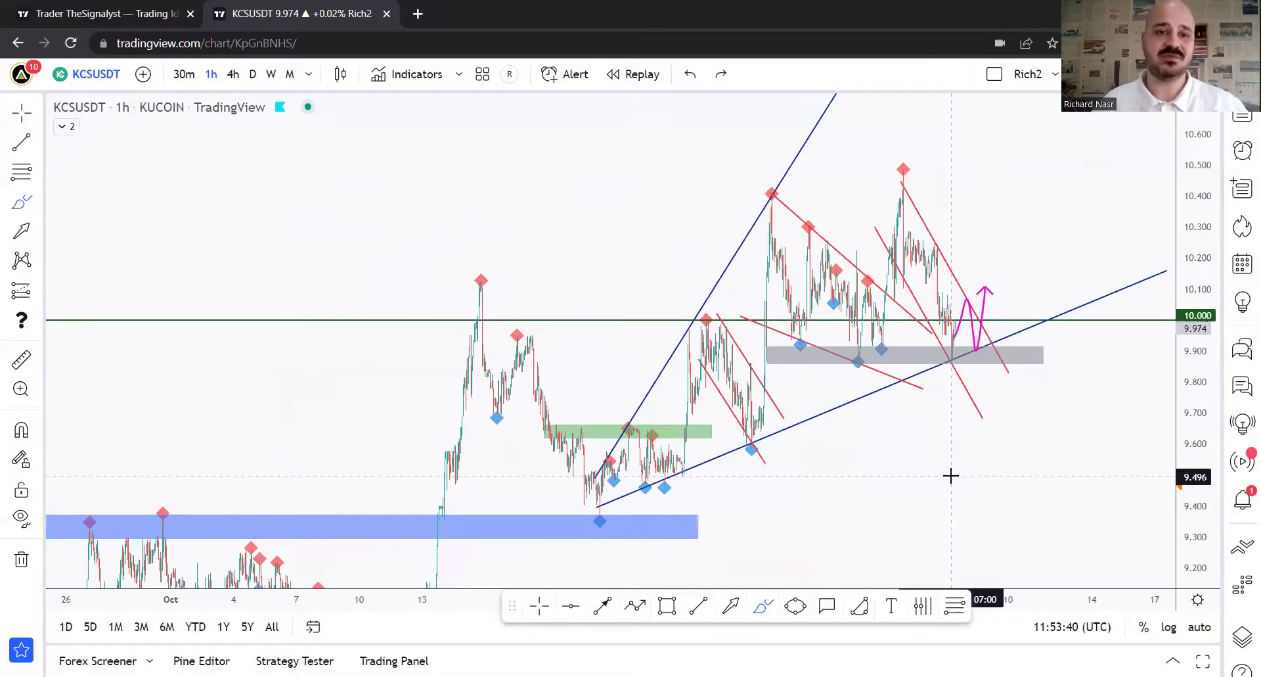
pyautogui.click(1200, 628)
pyautogui.moveTo(956, 254)
pyautogui.mouseDown()
pyautogui.moveTo(992, 275)
pyautogui.moveTo(1008, 394)
pyautogui.moveTo(671, 392)
pyautogui.moveTo(726, 403)
pyautogui.moveTo(696, 395)
pyautogui.mouseUp()
pyautogui.moveTo(160, 383); pyautogui.dragTo(120, 398)
pyautogui.moveTo(1013, 383)
pyautogui.mouseDown()
pyautogui.moveTo(1035, 460)
pyautogui.moveTo(949, 525)
pyautogui.moveTo(954, 485)
pyautogui.mouseUp()
pyautogui.hotkey('ctrl', 'z')
pyautogui.hotkey('ctrl', 'z')
pyautogui.hotkey('ctrl', 'z')
pyautogui.hotkey('ctrl', 'z')
pyautogui.hotkey('ctrl', 'z')
pyautogui.hotkey('ctrl', 'z')
pyautogui.hotkey('ctrl', 'z')
pyautogui.hotkey('ctrl', 'z')
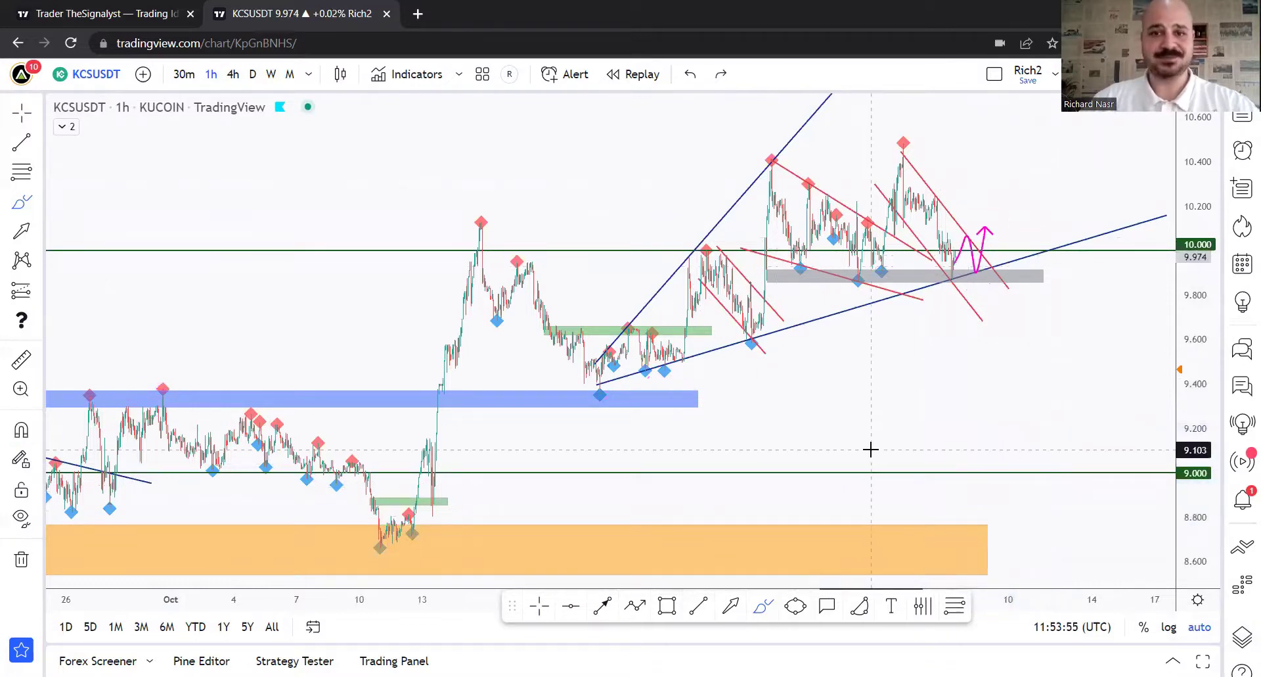
# Undo a sketched drop through the grey zone to about 9.5, leaving only the bounce wave.
pyautogui.scroll(5, 873, 445)
pyautogui.scroll(-4, 740, 220)
pyautogui.scroll(4, 754, 268)
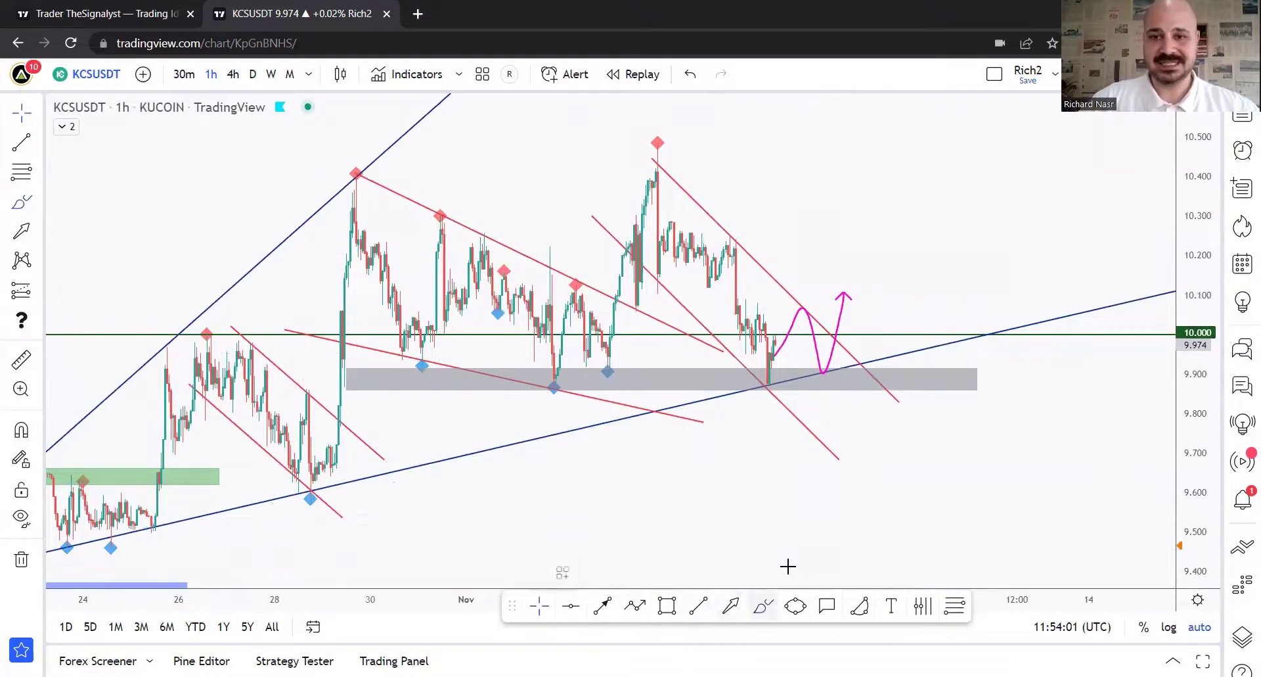
pyautogui.moveTo(775, 336)
pyautogui.mouseDown()
pyautogui.moveTo(788, 436)
pyautogui.moveTo(815, 404)
pyautogui.moveTo(869, 527)
pyautogui.mouseUp()
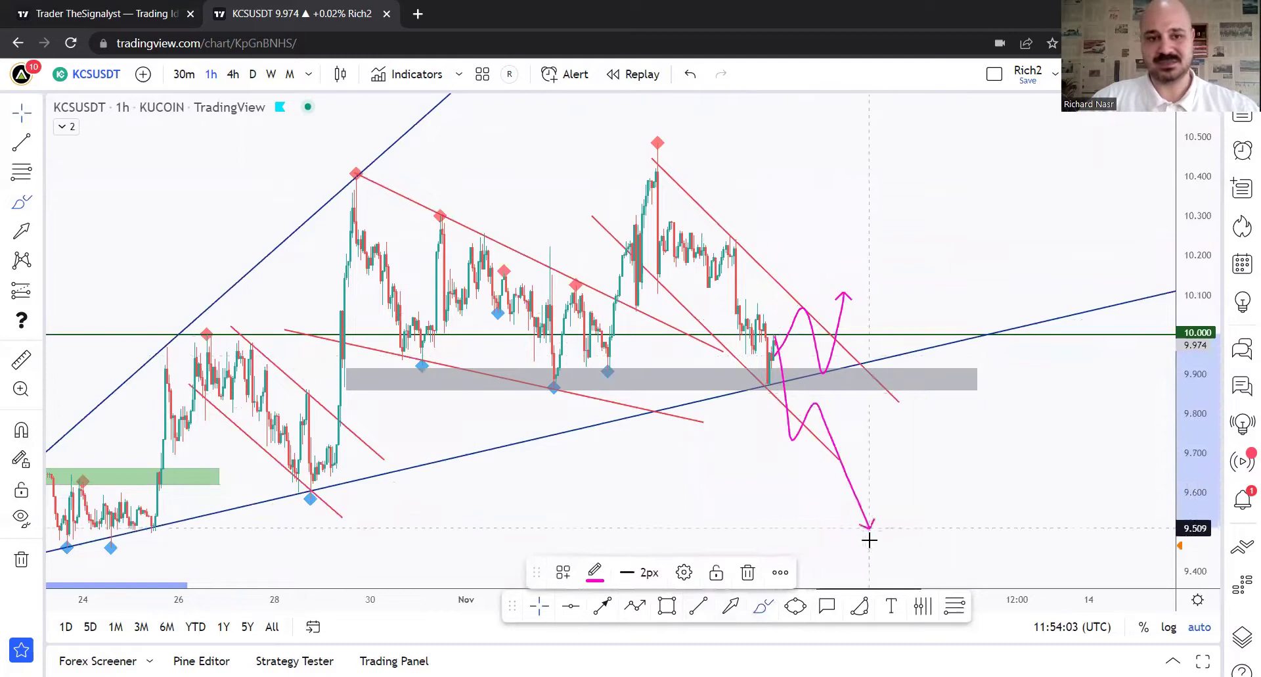
pyautogui.hotkey('ctrl', 'z')
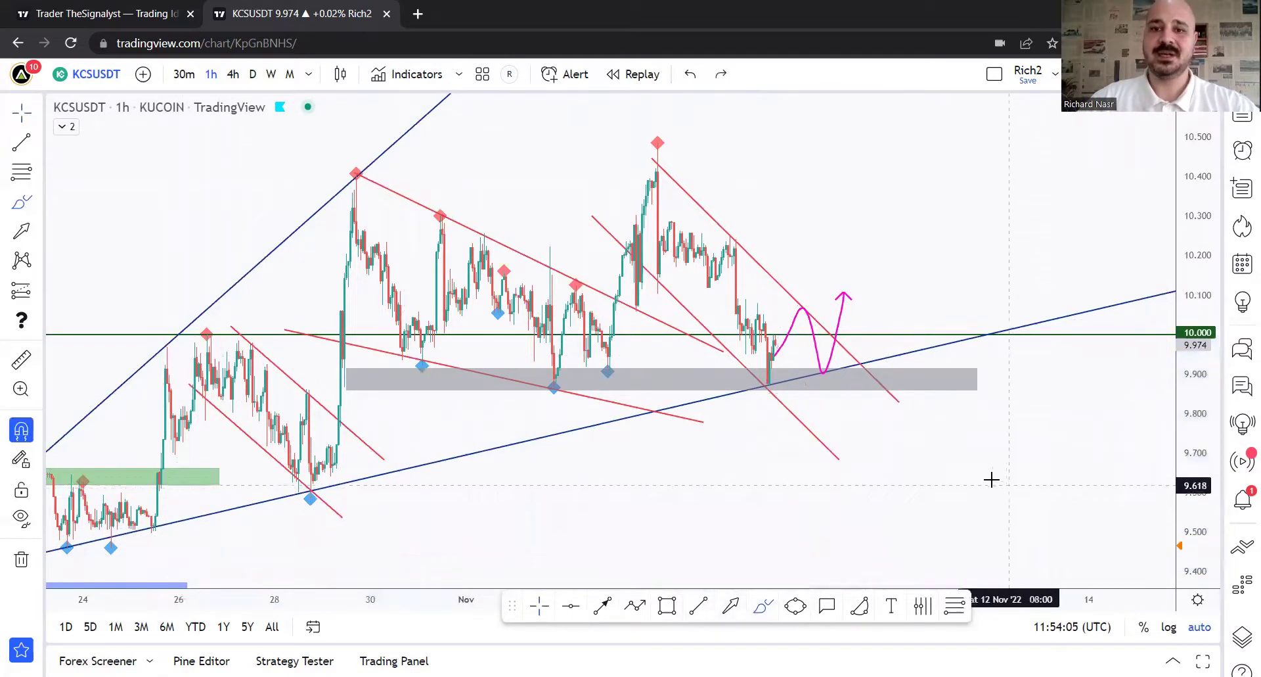